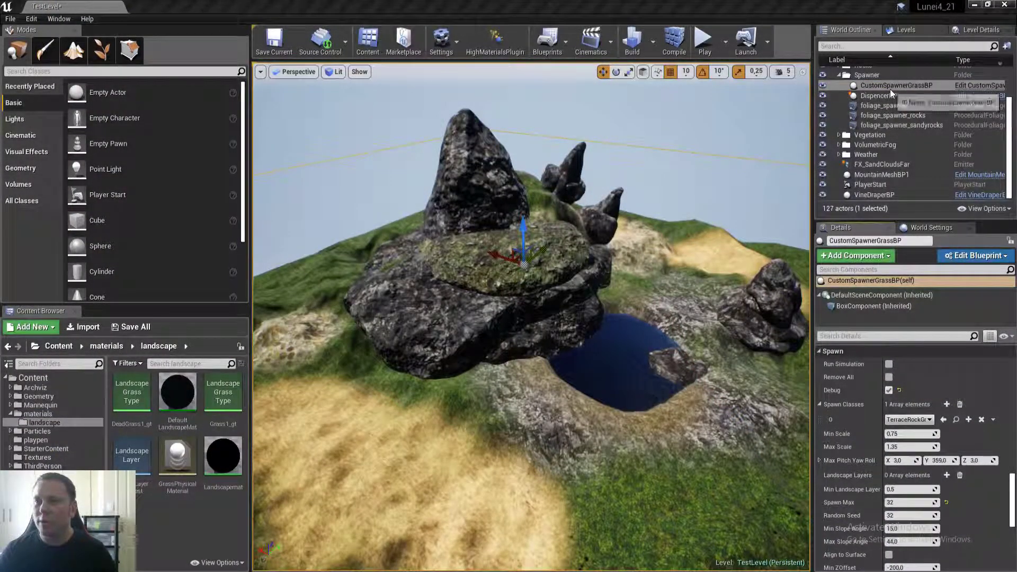
- Select CustomSpawnerGrassBP in the Spawner folder and examine the properties of its BoxComponent
click(898, 87)
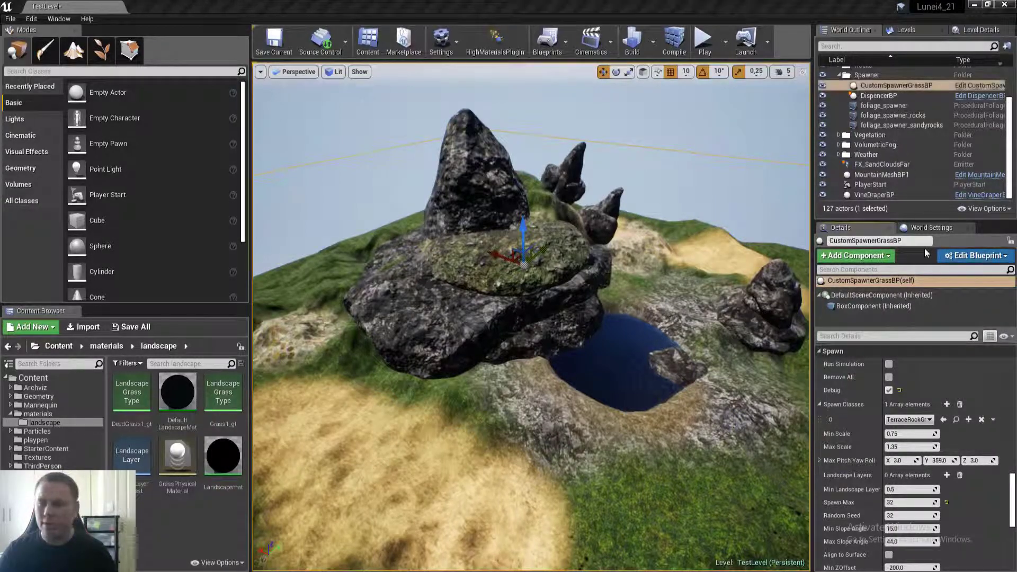
click(878, 306)
scroll(872, 368, down, 10)
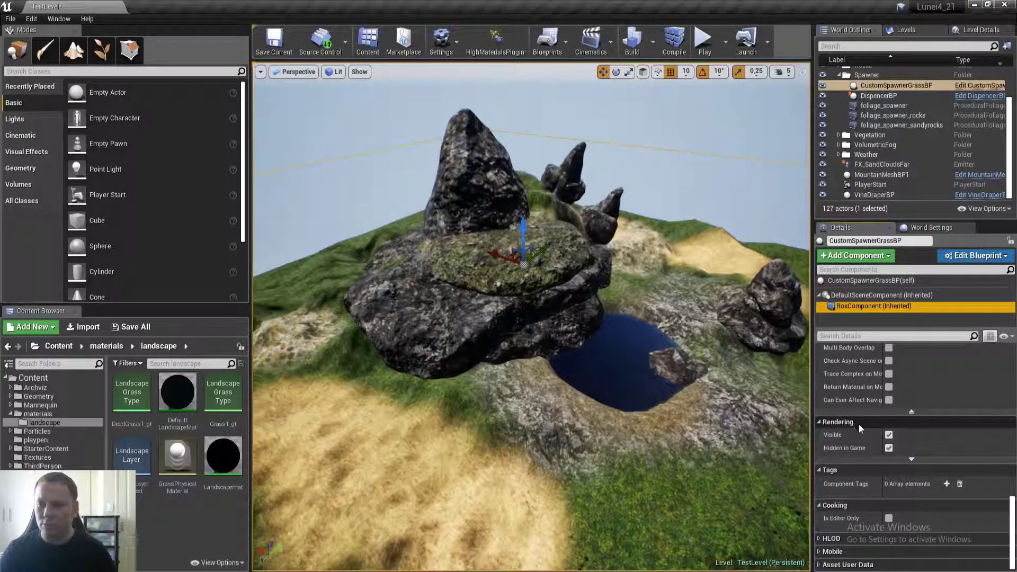
scroll(858, 421, up, 10)
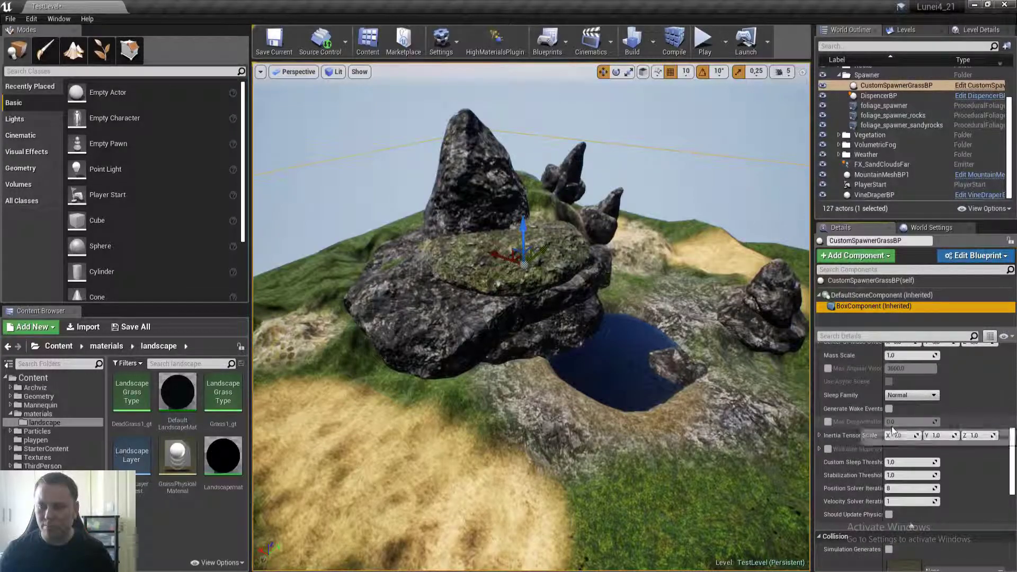
scroll(889, 435, up, 3)
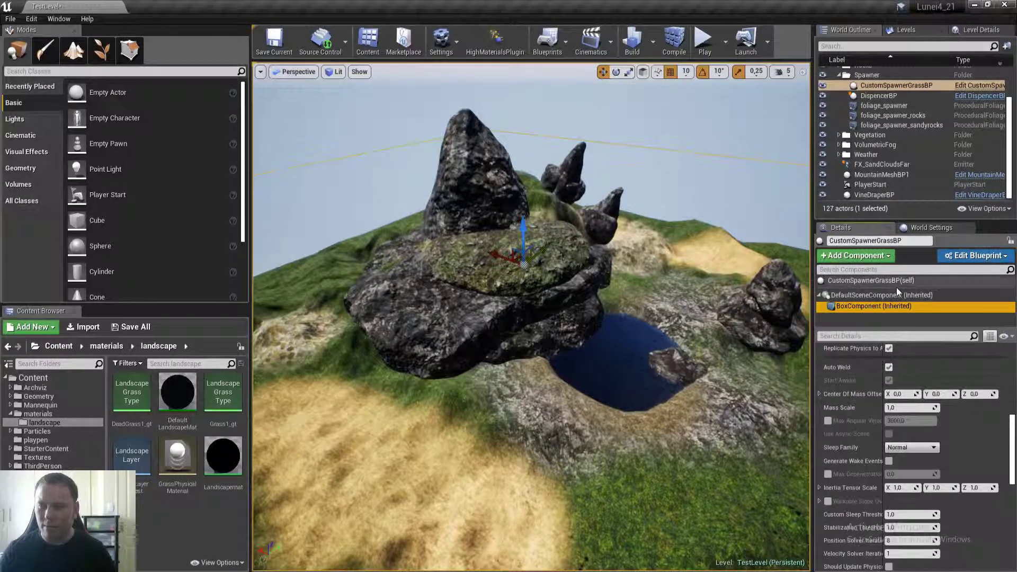
- Try reducing the X and Y Box Extent of the CustomSpawnerGrassBP actor, and undo both changes
click(879, 281)
scroll(843, 437, down, 3)
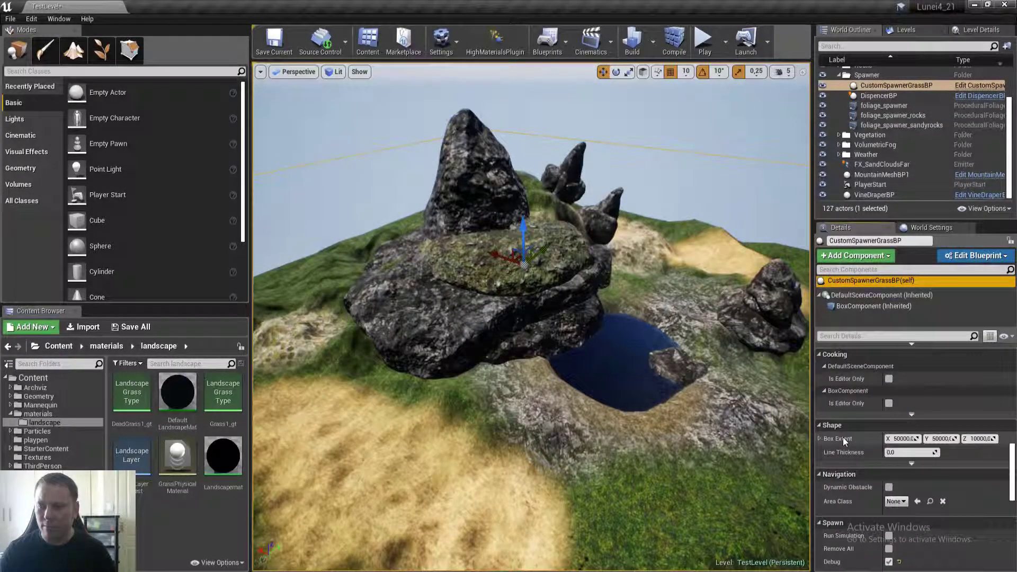
scroll(843, 436, down, 3)
drag(914, 369, 890, 368)
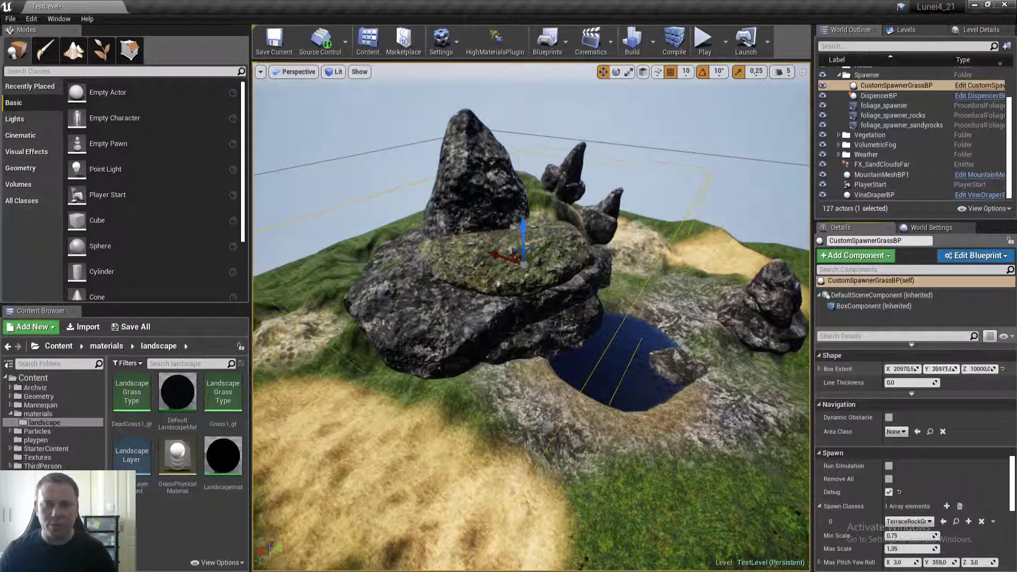
right_drag(763, 366, 699, 340)
right_drag(631, 323, 625, 320)
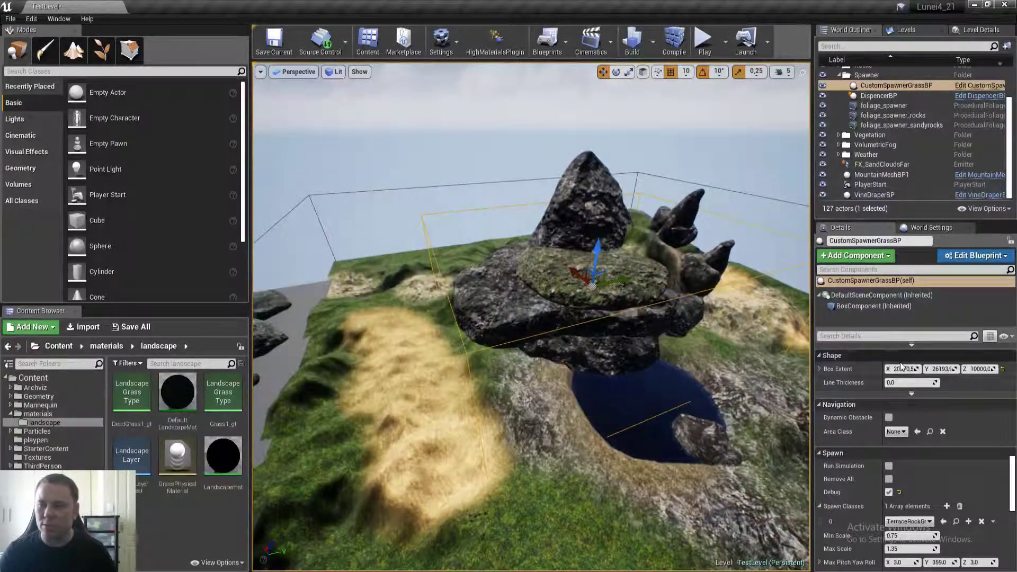
key(ctrl+z)
key(ctrl+z)
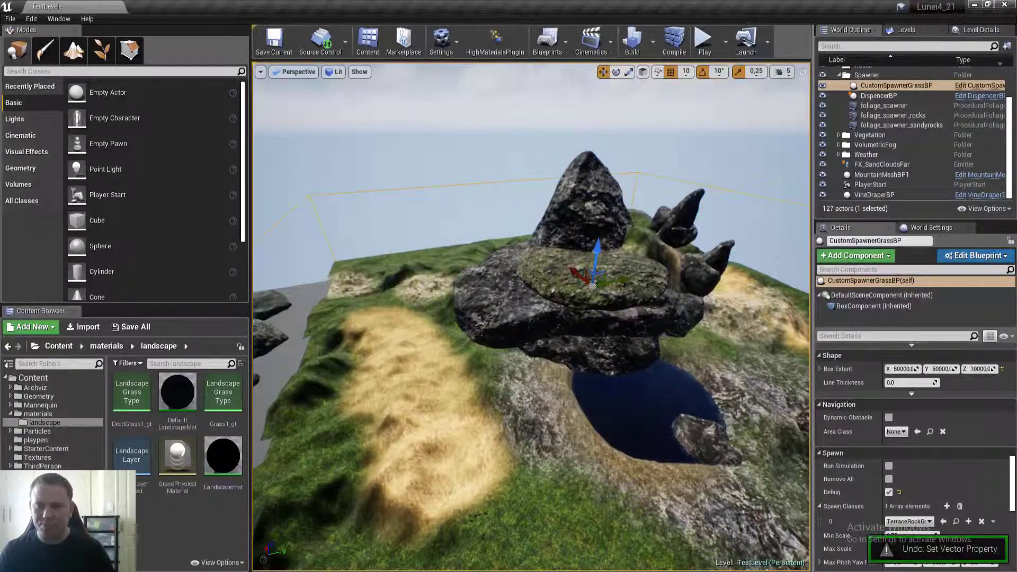
- Review the spawner's properties, locate its TerraceRockGrassBP spawn class among the project assets, and open that blueprint
right_drag(679, 362, 698, 373)
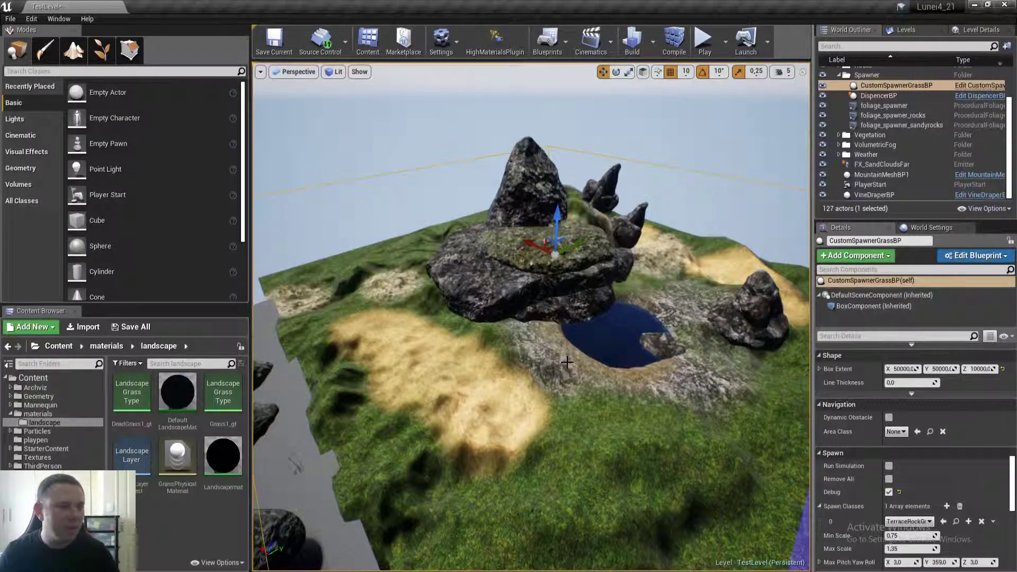
scroll(868, 479, down, 10)
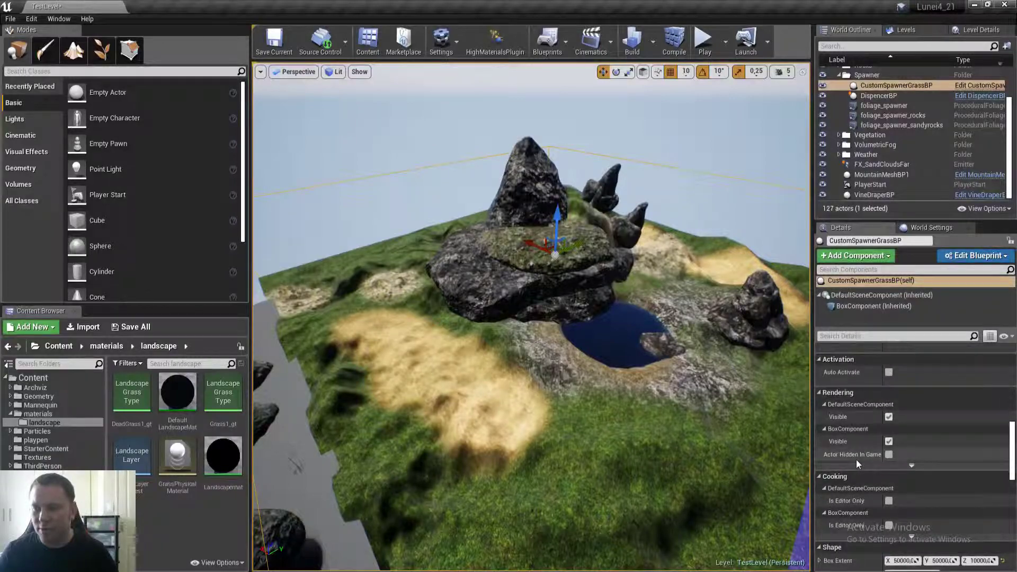
scroll(848, 456, up, 8)
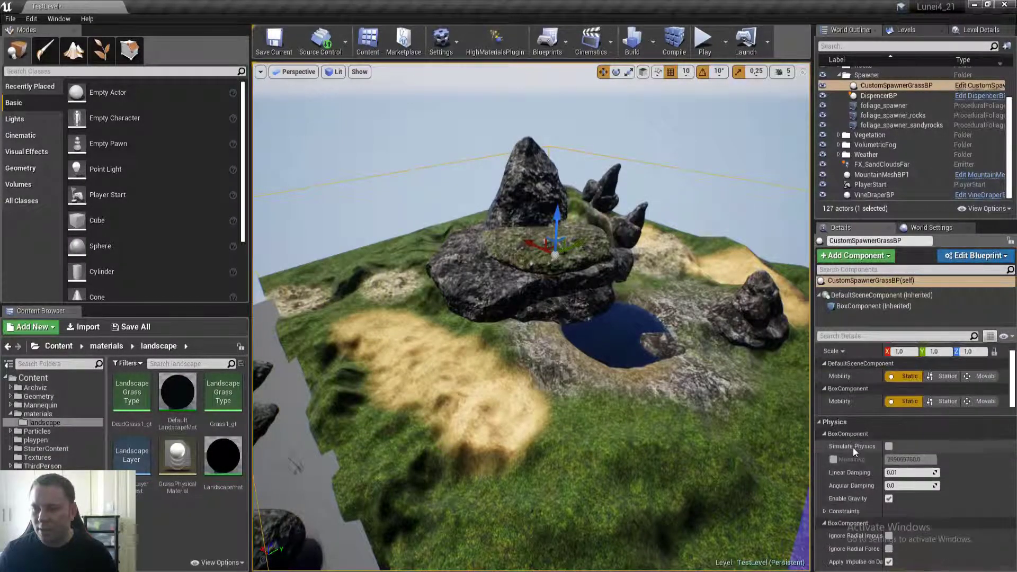
scroll(849, 445, down, 6)
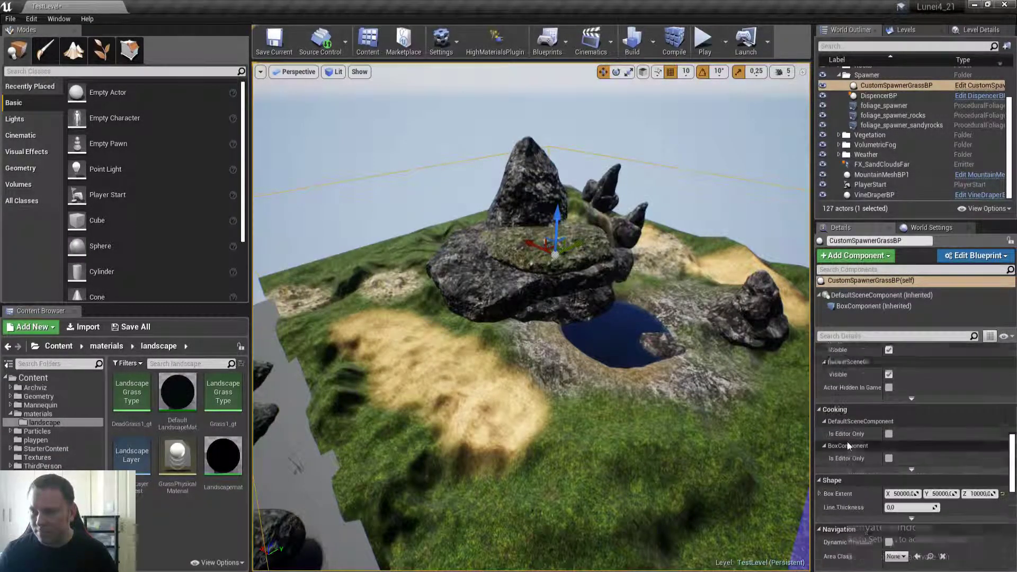
scroll(846, 445, down, 5)
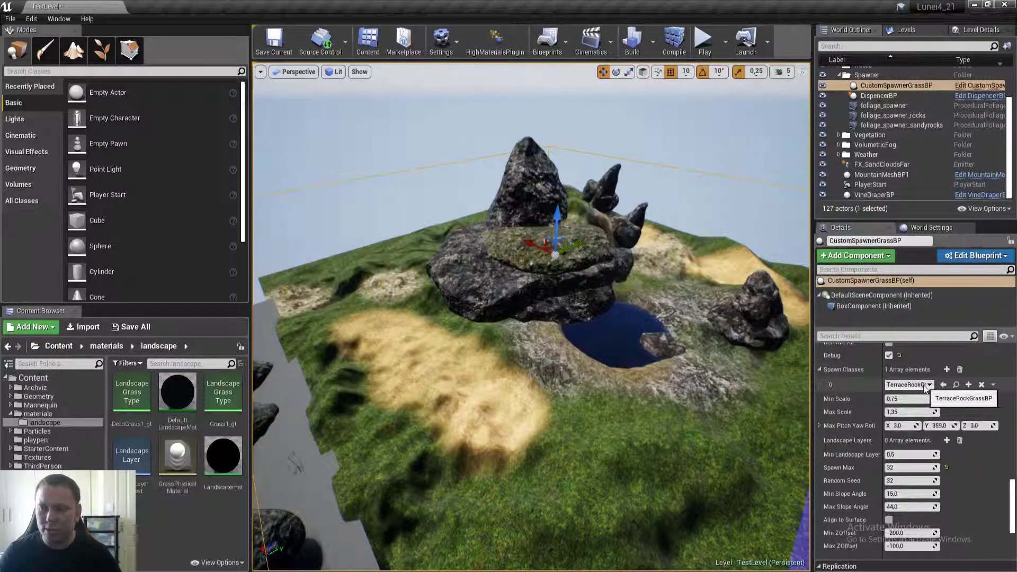
click(956, 384)
double_click(176, 522)
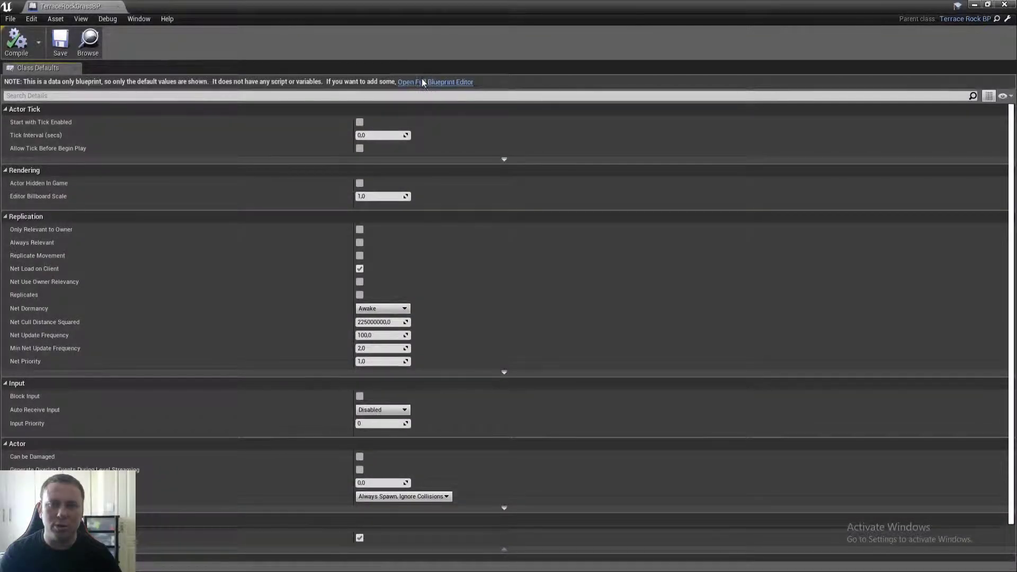
- Inspect the TerraceRock1_Lo mesh component in the full blueprint editor's viewport, and close the blueprint
click(456, 82)
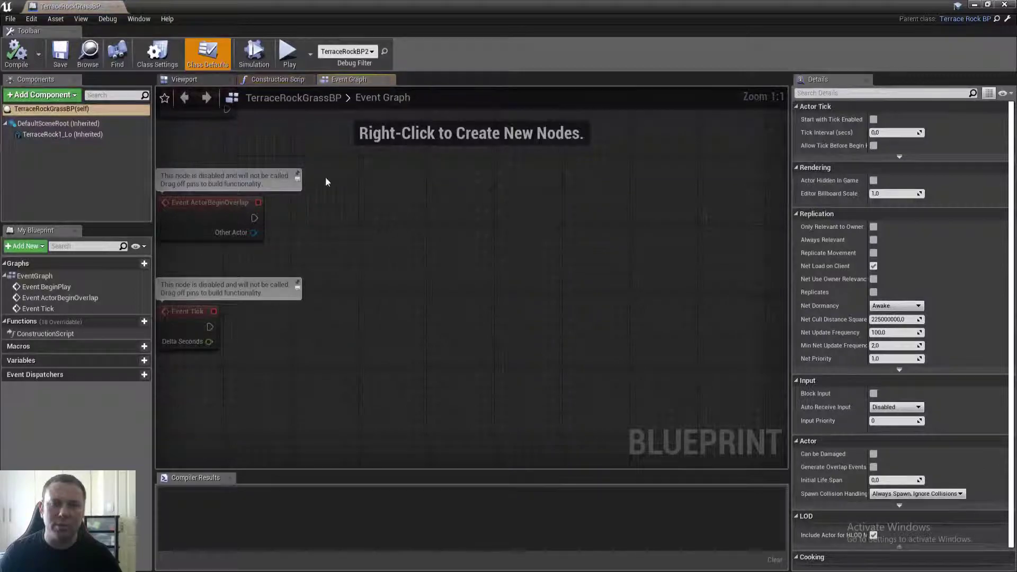
click(199, 79)
click(76, 135)
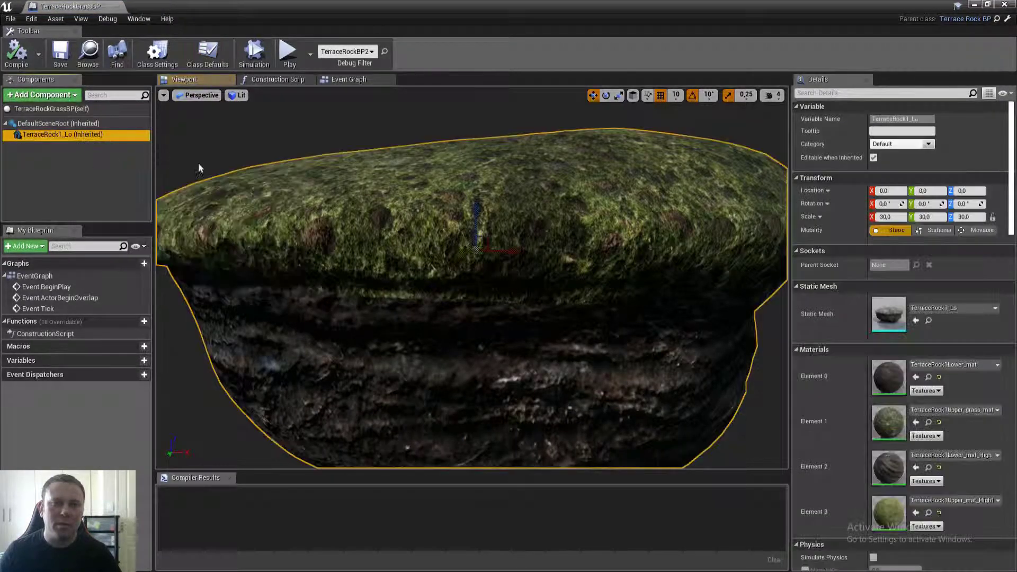
right_drag(472, 277, 455, 333)
click(1009, 5)
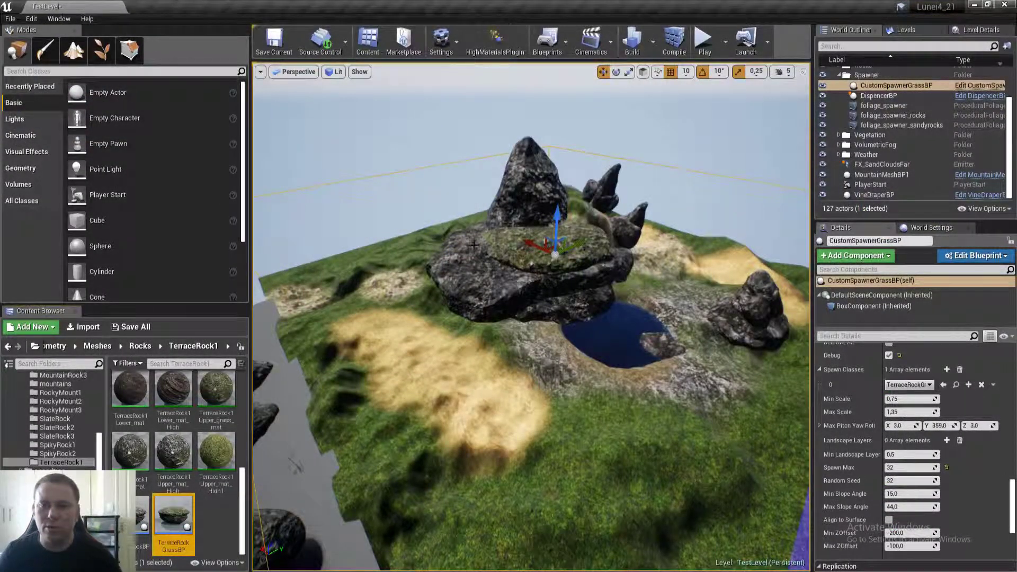
- Run the CustomSpawnerGrassBP simulation to spawn terrace rocks with debug lines, and remove all the spawned rocks
mouse_move(476, 246)
right_down()
mouse_move(457, 234)
mouse_move(475, 240)
right_up()
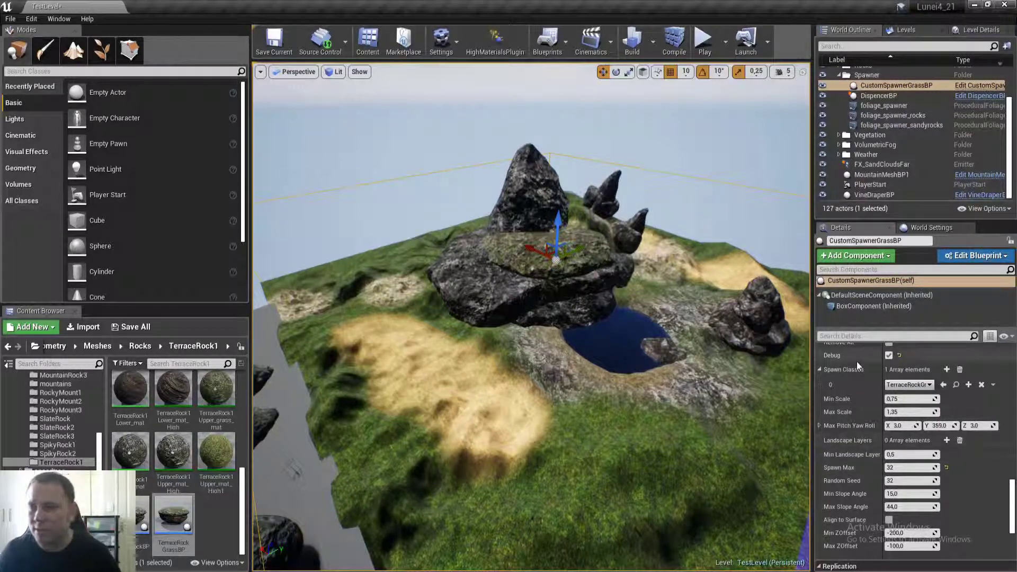
scroll(853, 408, up, 5)
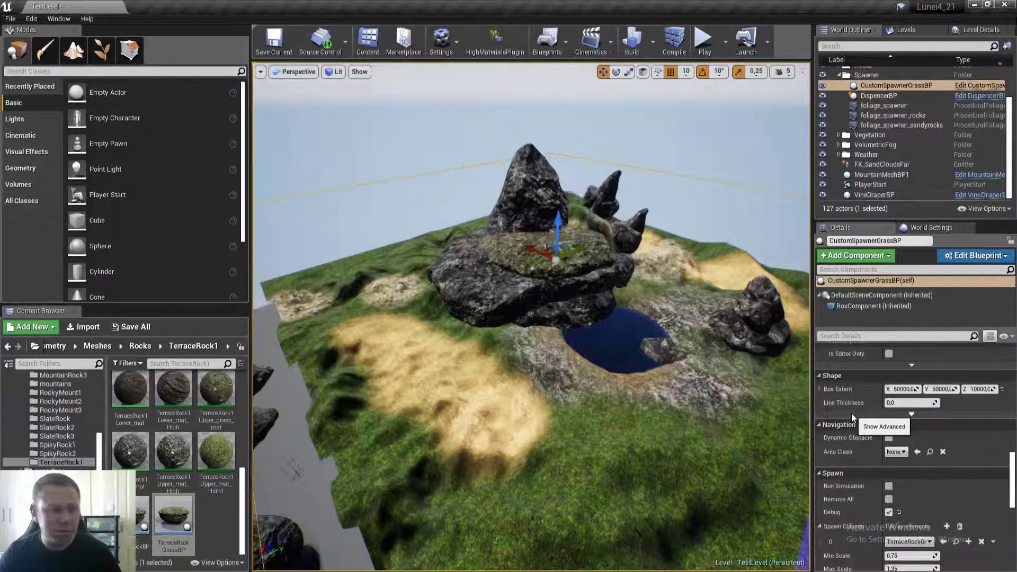
scroll(852, 413, down, 2)
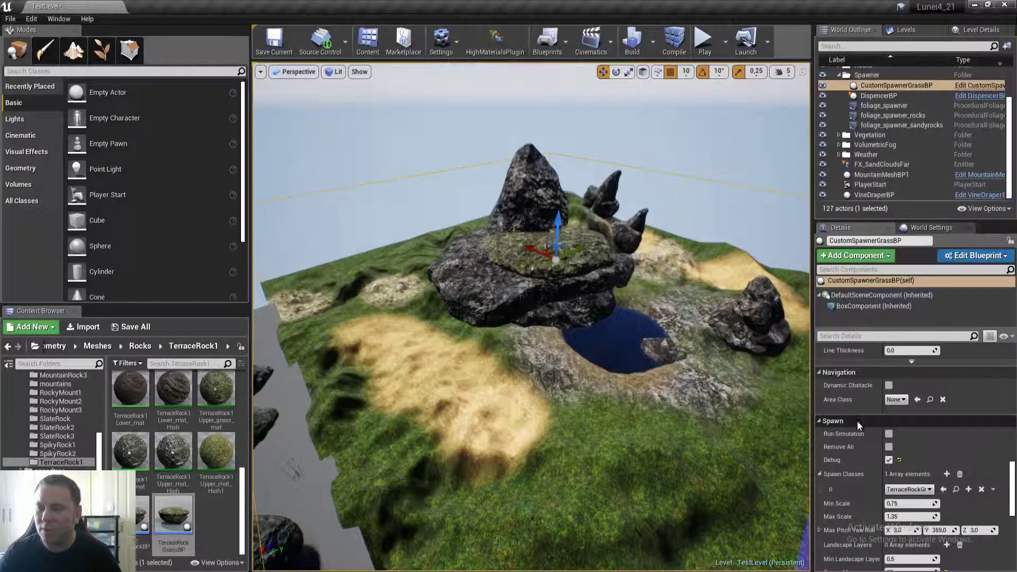
click(889, 433)
right_drag(618, 361, 647, 361)
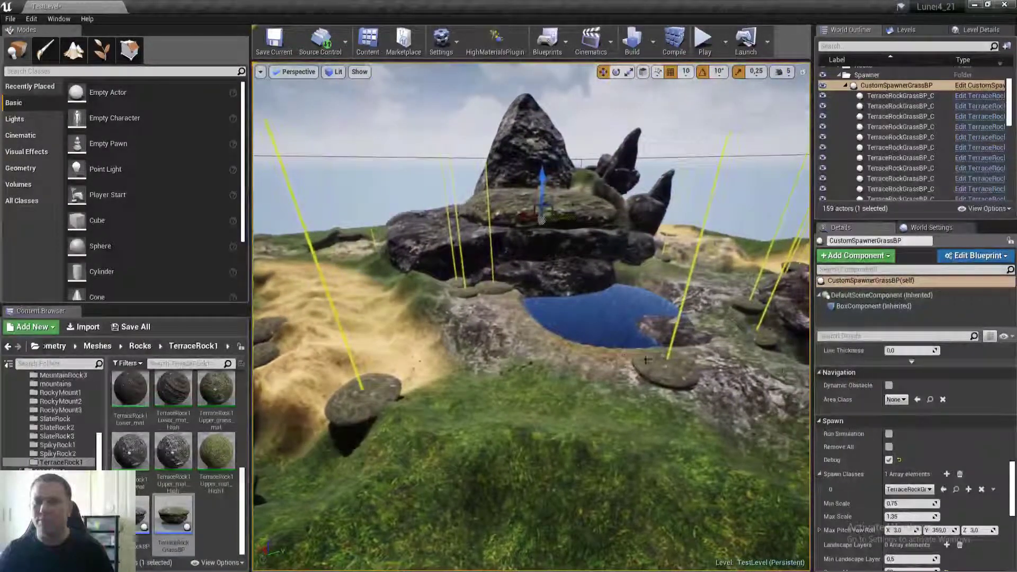
click(888, 446)
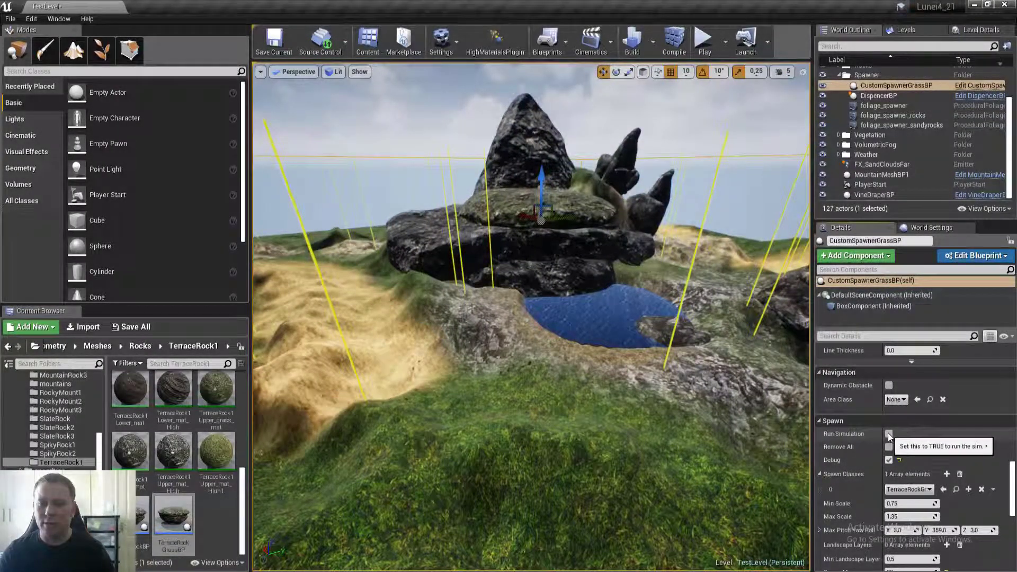
- Run the spawner's simulation again and survey the terrace rocks across the landscape together with the Spawn settings
click(888, 434)
right_drag(646, 360, 521, 384)
key(s)
scroll(869, 473, down, 3)
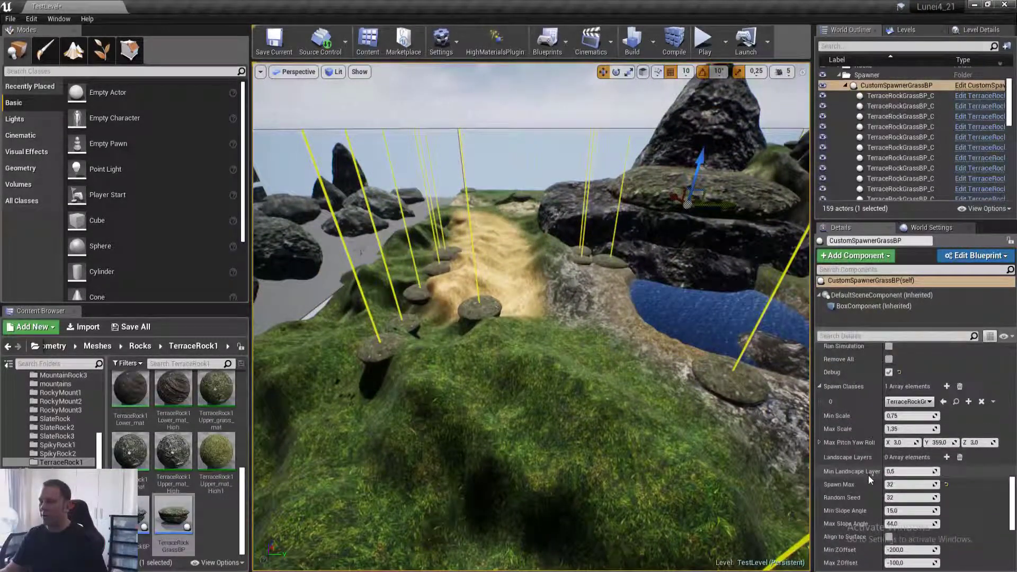
scroll(868, 480, down, 1)
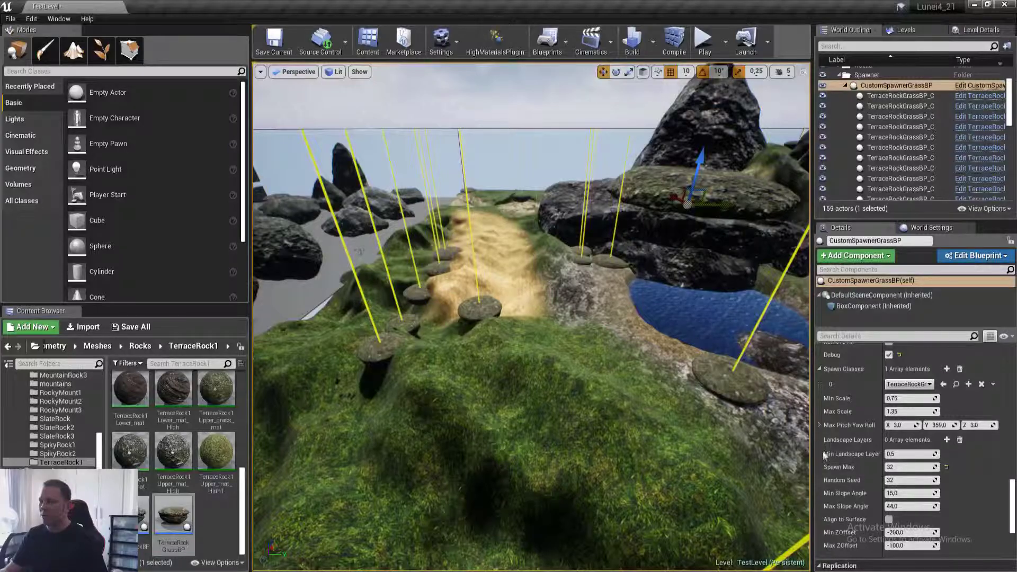
scroll(850, 450, down, 1)
key(s)
right_drag(651, 371, 742, 371)
right_drag(530, 318, 466, 339)
key(w)
key(s)
right_drag(503, 391, 503, 390)
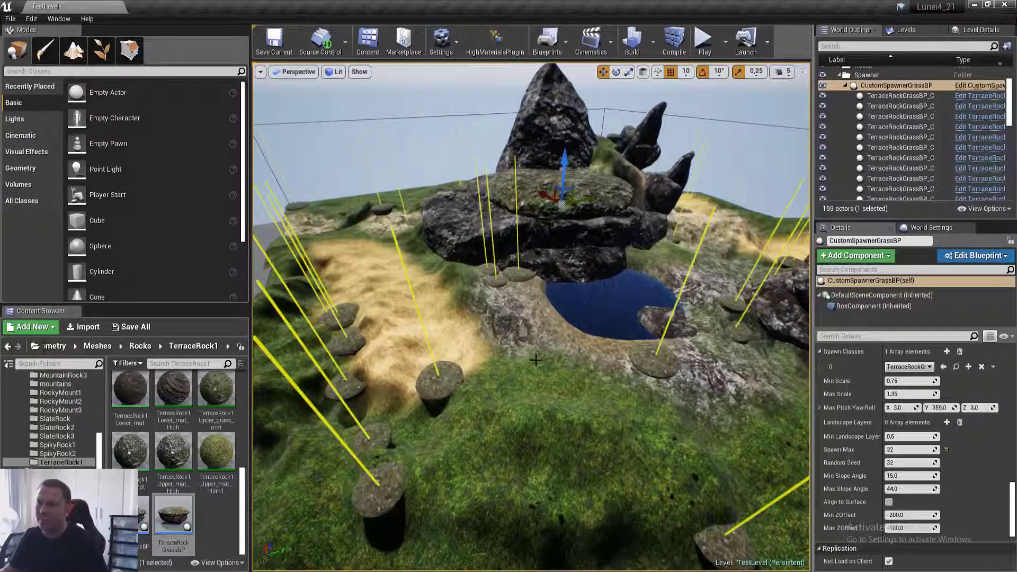
- Focus on a spawned rock beside the sand path, try raising the whole CustomSpawnerGrassBP actor, and undo the move
click(444, 374)
key(f)
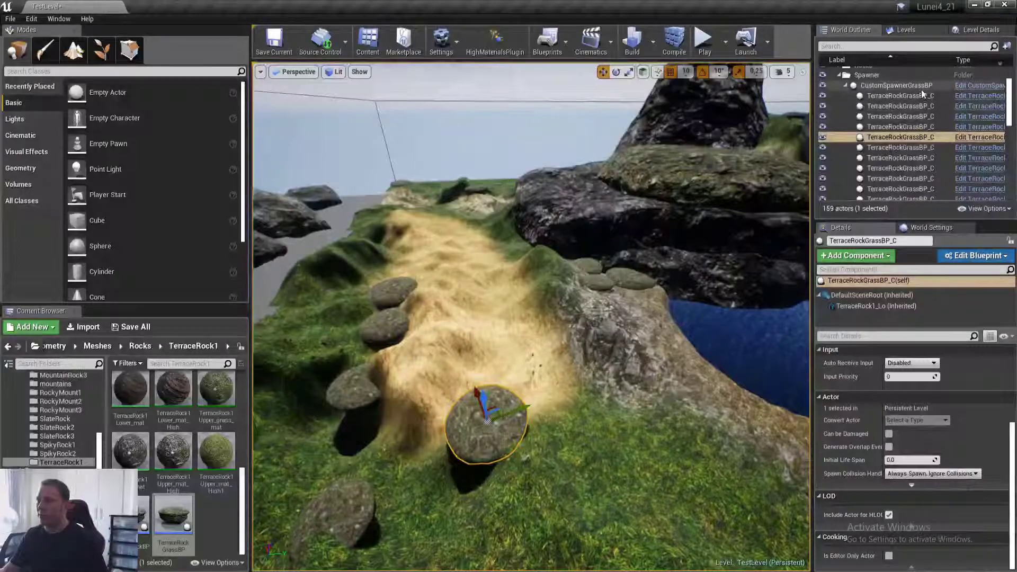
click(921, 85)
drag(726, 144, 726, 130)
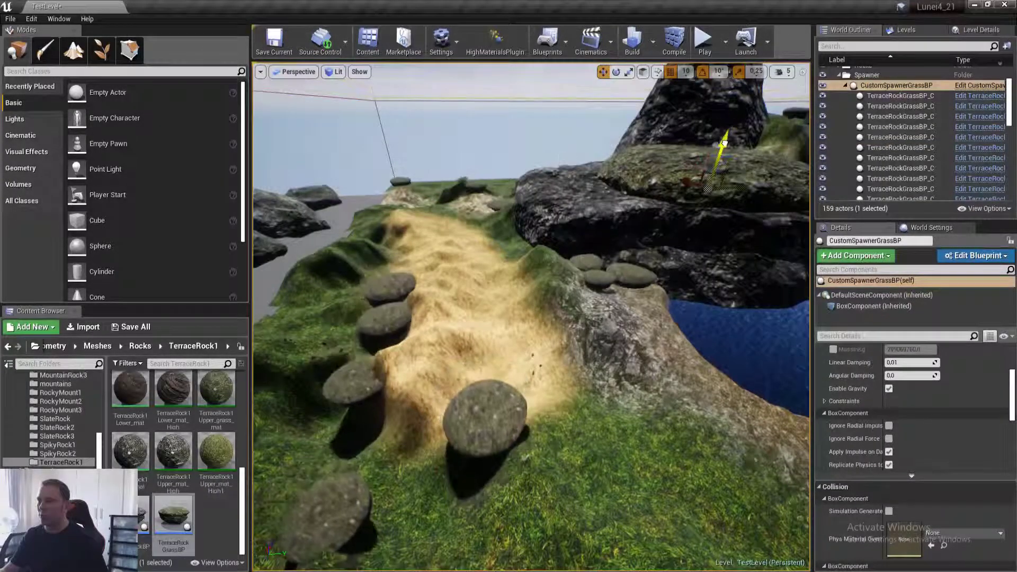
key(ctrl+z)
- Focus on the individual terrace rock at the near end of the sand path and move it toward the sand
click(492, 358)
key(f)
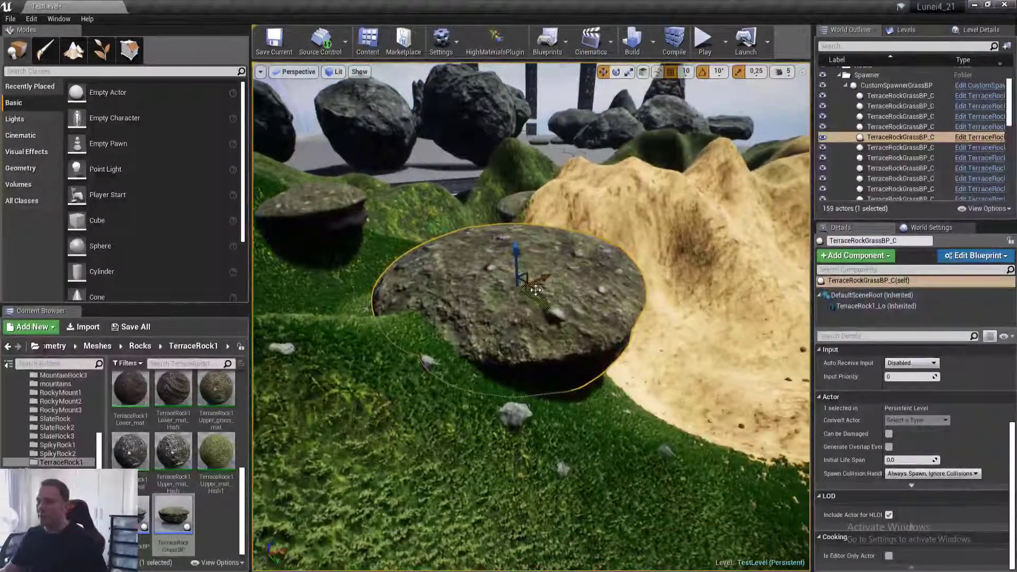
drag(536, 290, 604, 271)
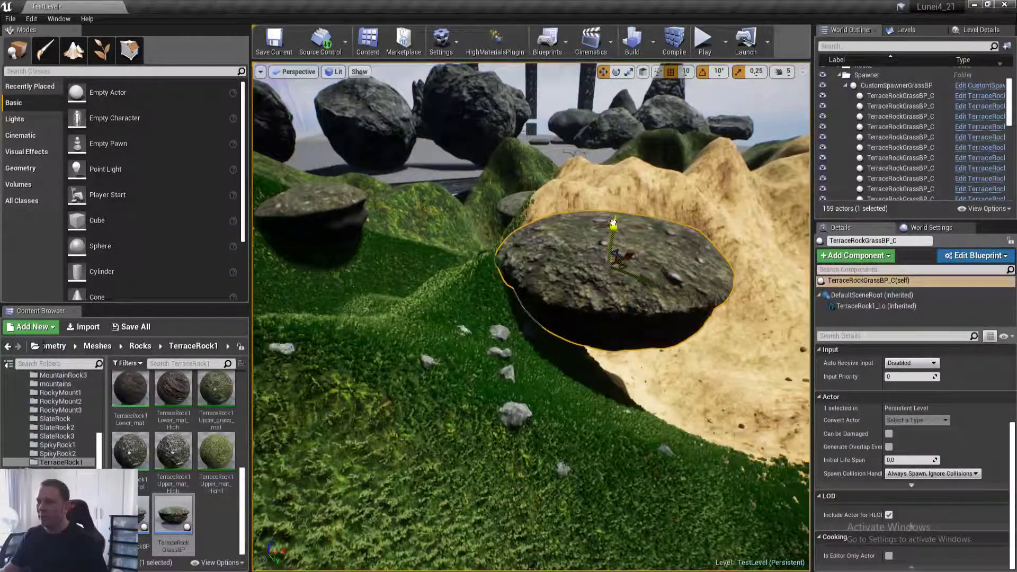
right_drag(603, 277, 675, 296)
- Move two more individual terrace rocks along the grassy edge of the sand path
click(577, 304)
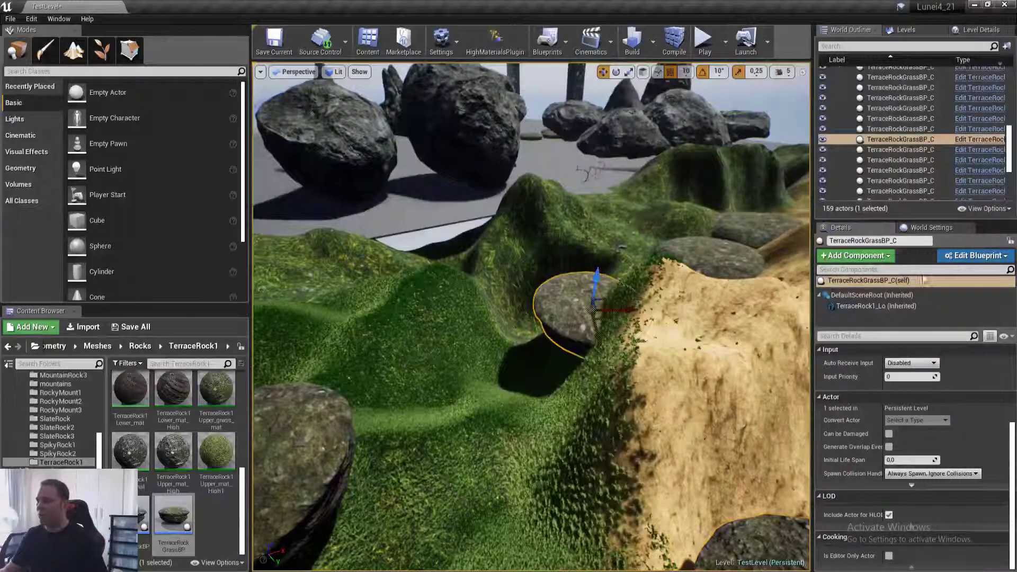
drag(629, 309, 578, 306)
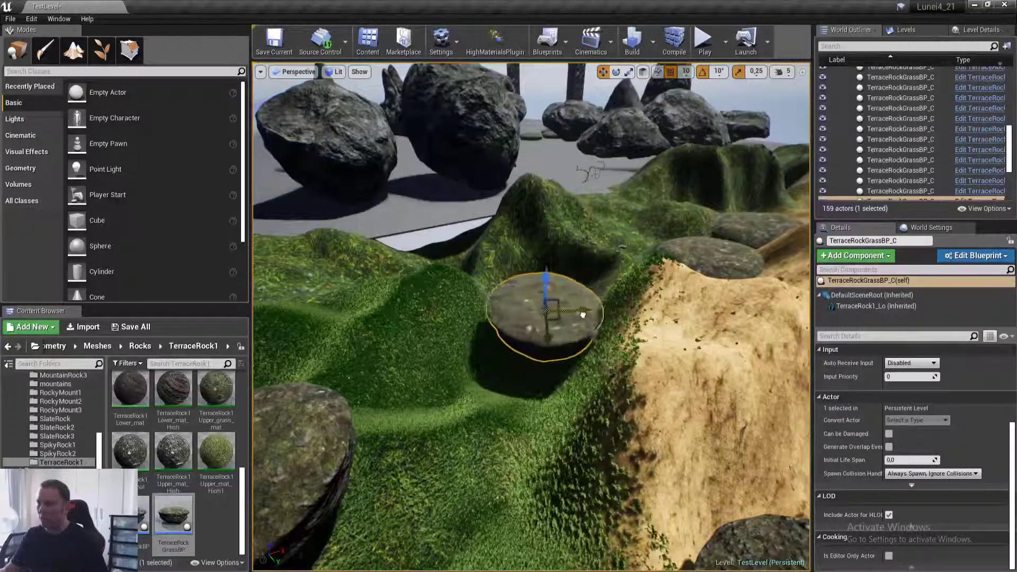
key(f)
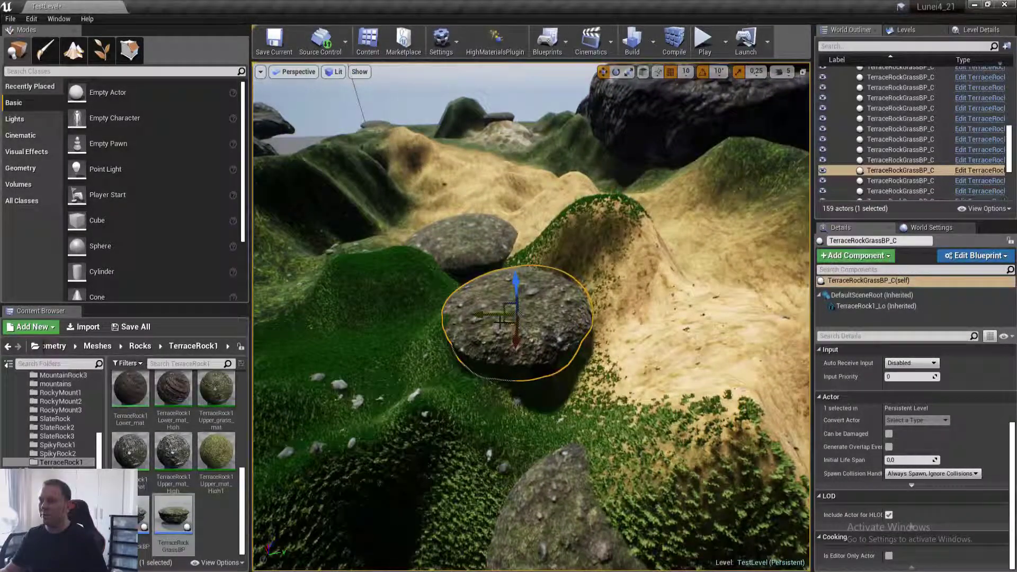
drag(500, 321, 521, 337)
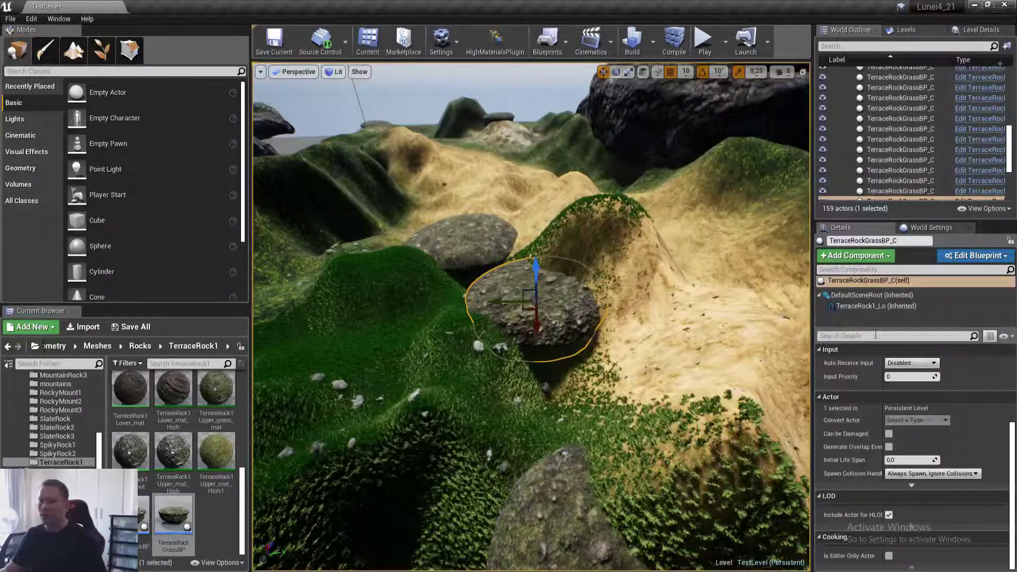
- Select the CustomSpawnerGrassBP actor and run its spawn simulation again to regenerate the terrace rocks
scroll(912, 119, up, 10)
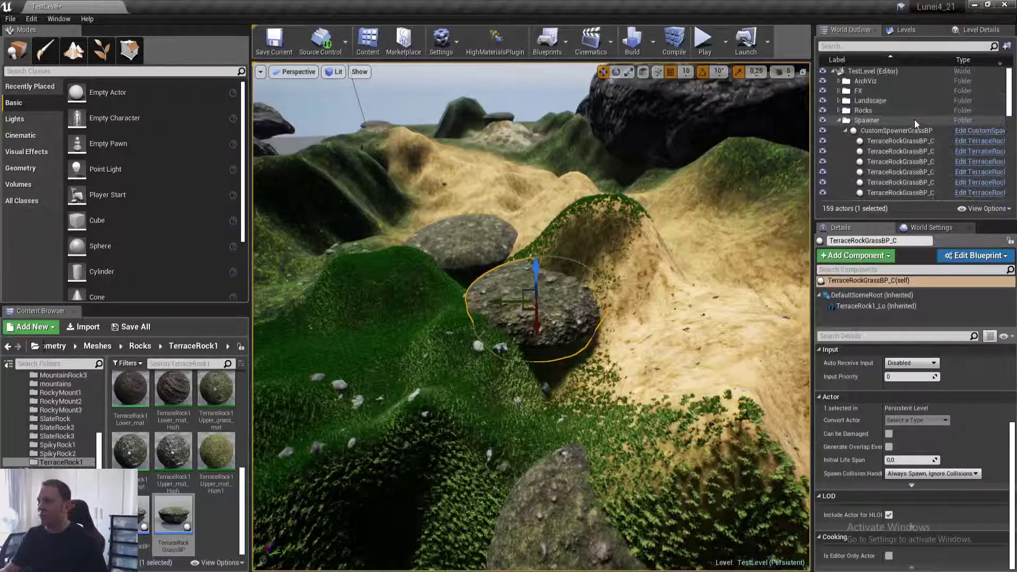
click(914, 129)
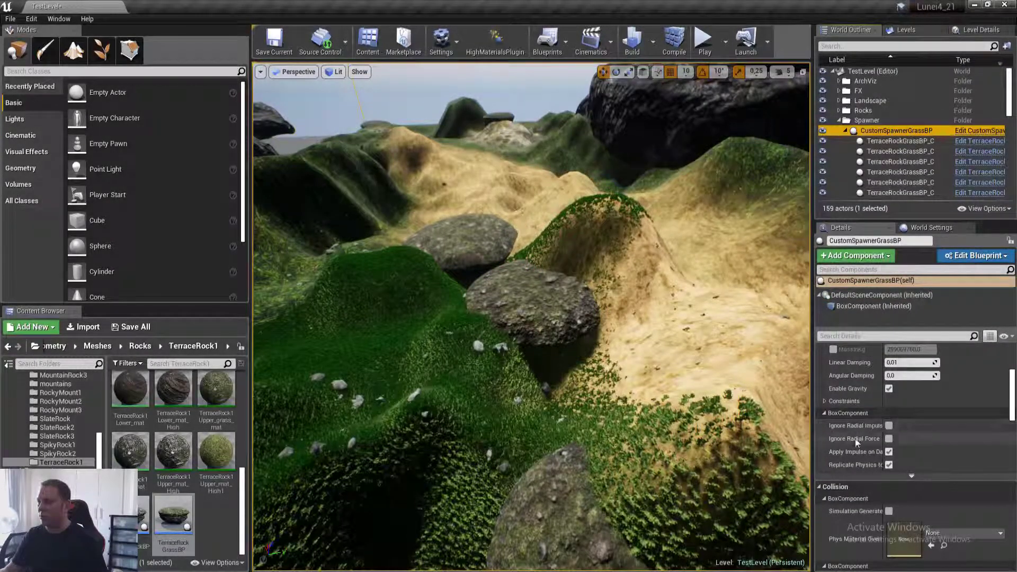
scroll(852, 429, down, 5)
scroll(847, 430, down, 8)
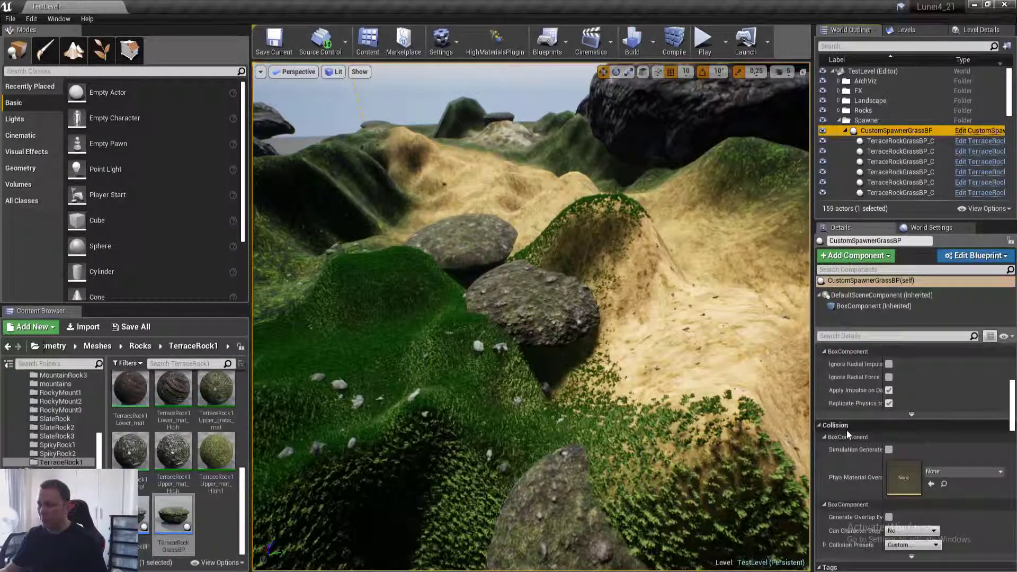
scroll(846, 430, down, 10)
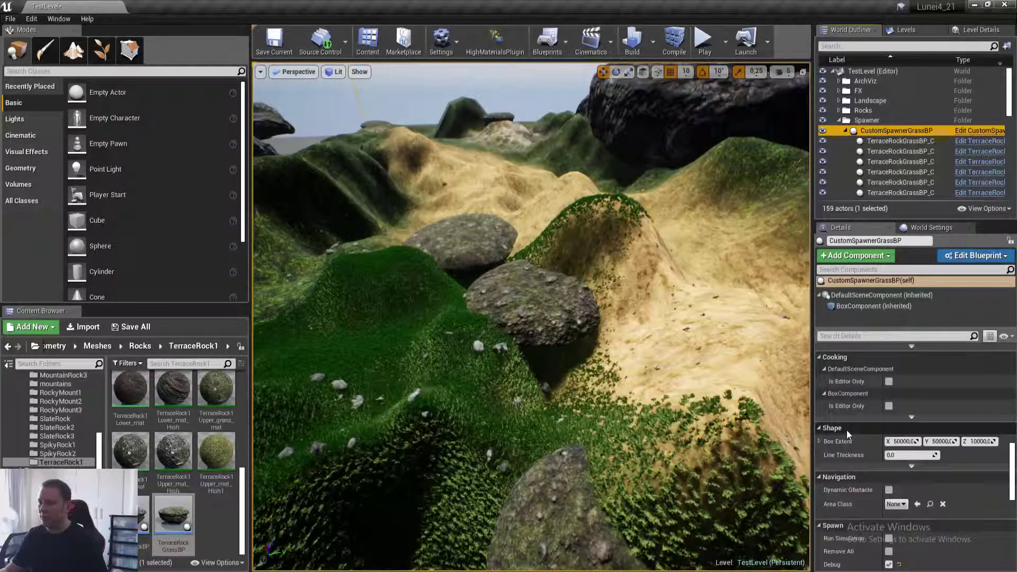
click(888, 417)
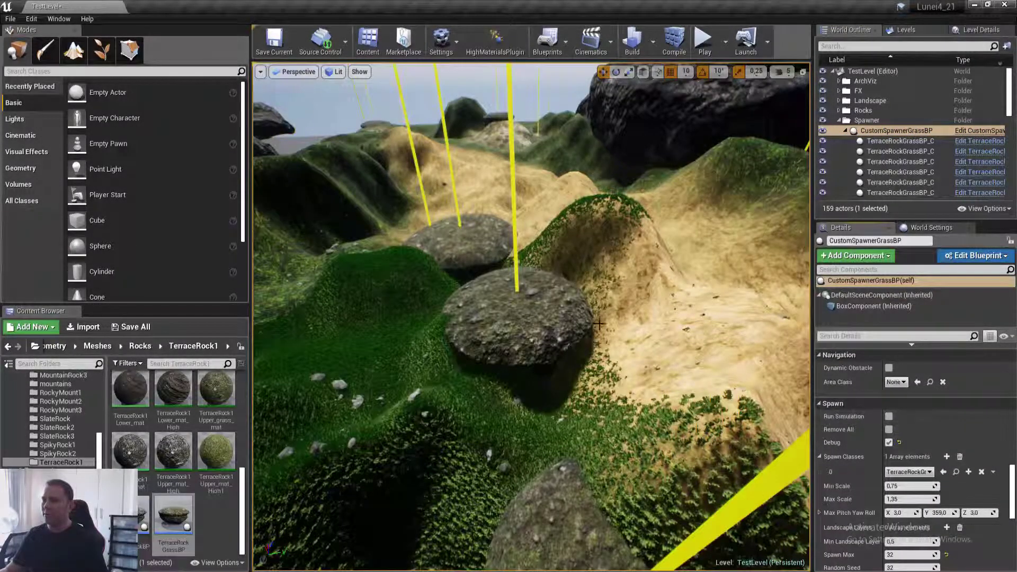
- Examine the regenerated terrace rocks and debug lines in the valley along with the spawner's Spawn settings
key(s)
right_drag(599, 323, 603, 301)
key(w)
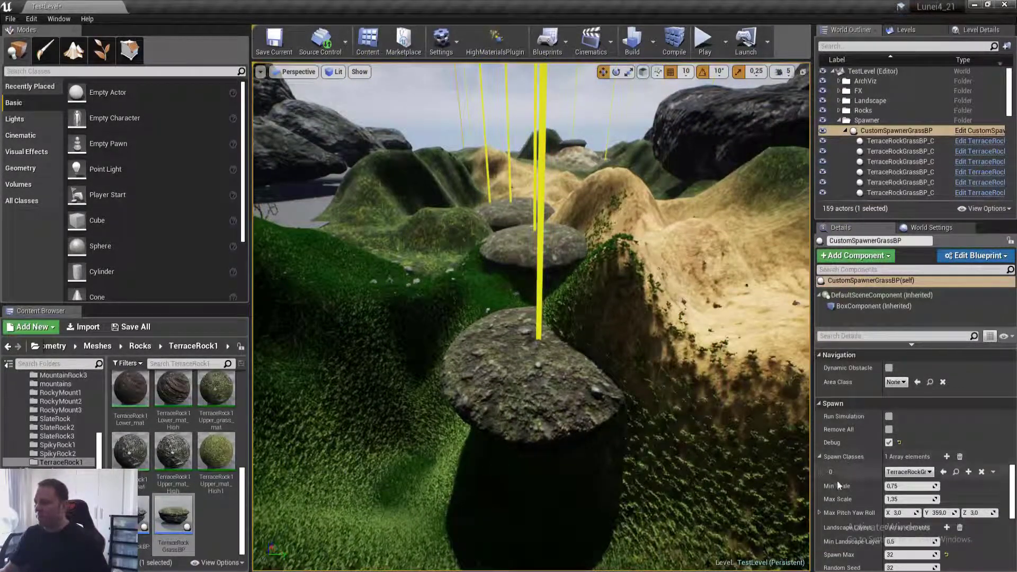
scroll(847, 475, down, 2)
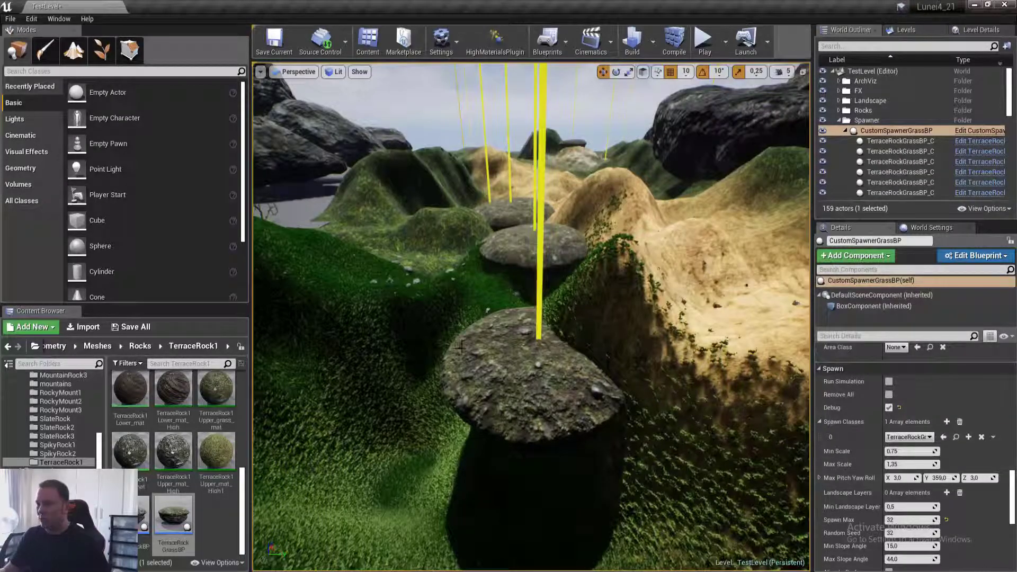
right_drag(499, 328, 500, 329)
right_drag(367, 523, 366, 523)
- Switch to Visual Studio and review the RunSimulation, RemoveAll and SpawnClasses property declarations in CustomSpawner.h
key(alt+Tab)
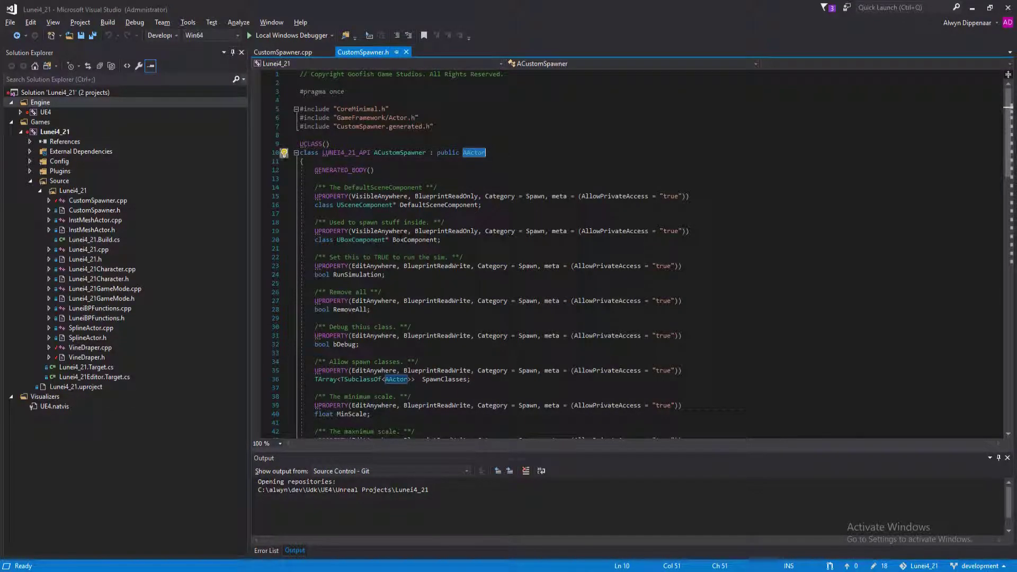
drag(314, 239, 315, 248)
scroll(370, 254, down, 2)
double_click(351, 223)
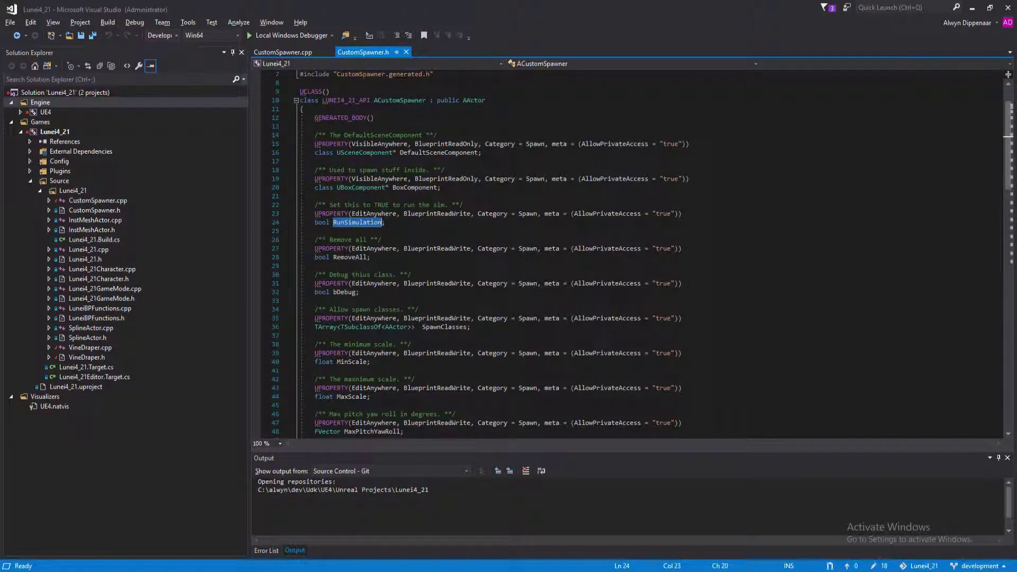
double_click(344, 257)
scroll(504, 261, down, 3)
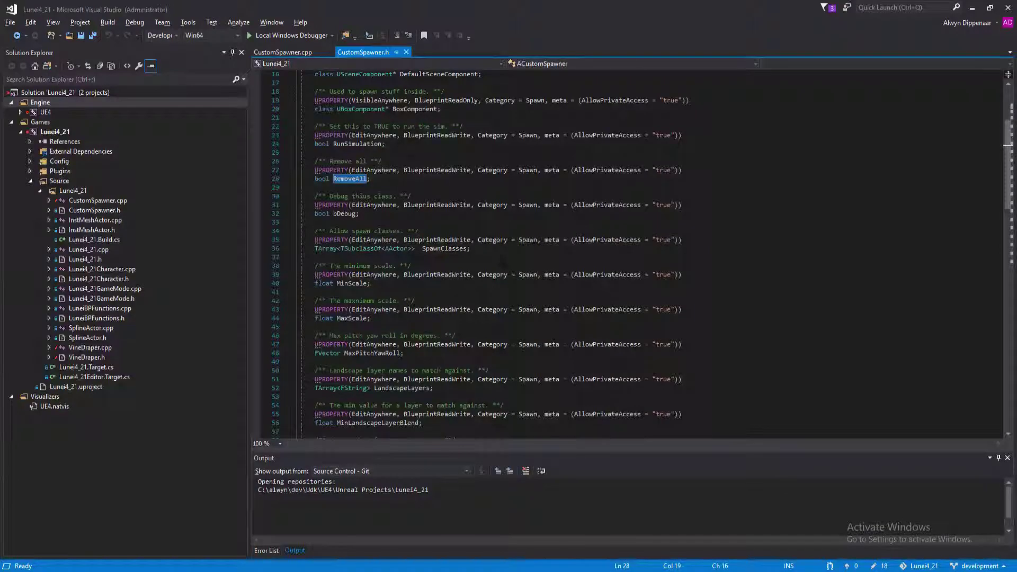
drag(315, 249, 471, 249)
scroll(456, 211, down, 9)
- Examine the WITH_EDITOR block at the end of CustomSpawner.h, highlighting the PostEditChangeProperty declaration
scroll(625, 254, down, 13)
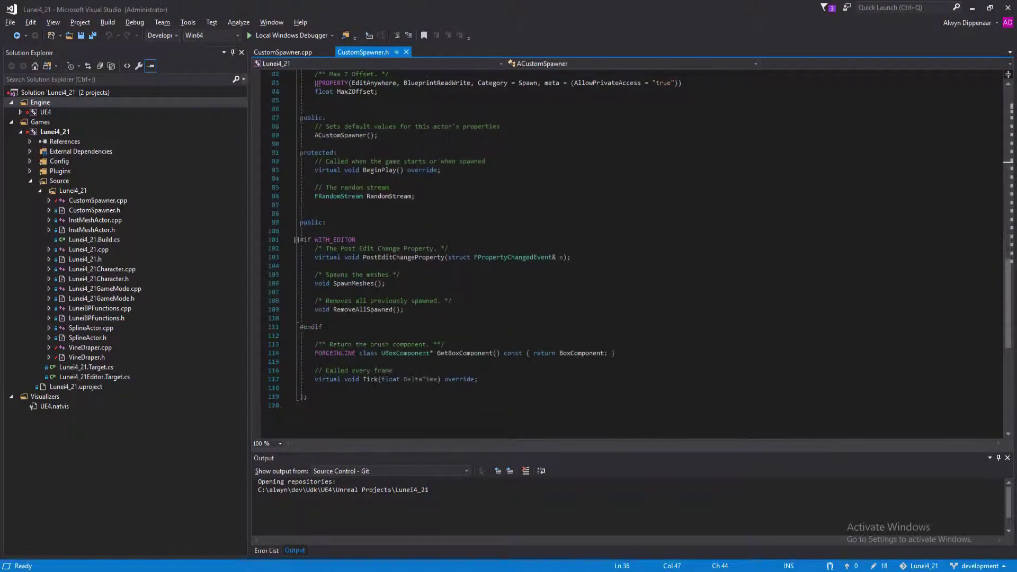
scroll(449, 241, down, 2)
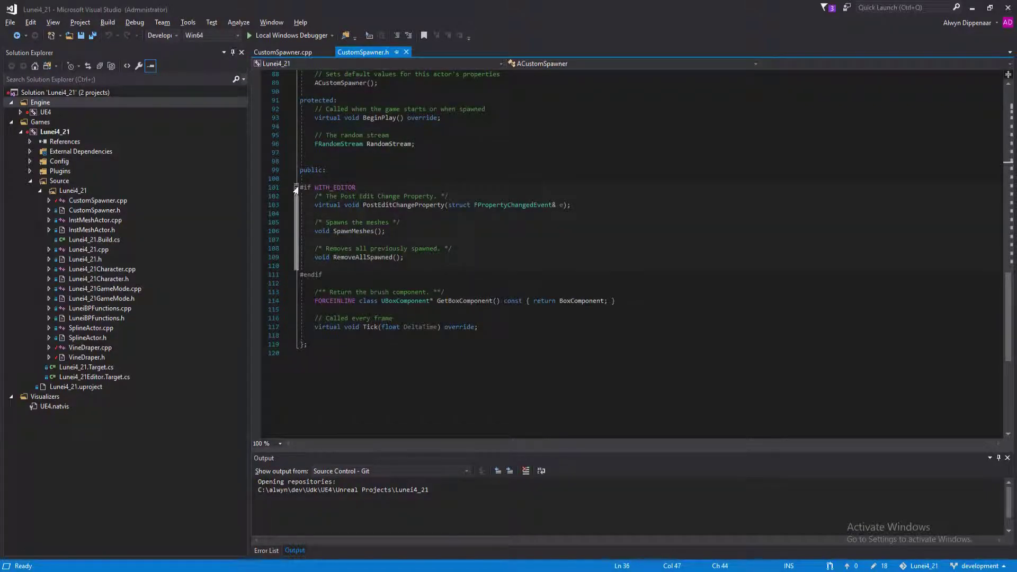
mouse_move(330, 187)
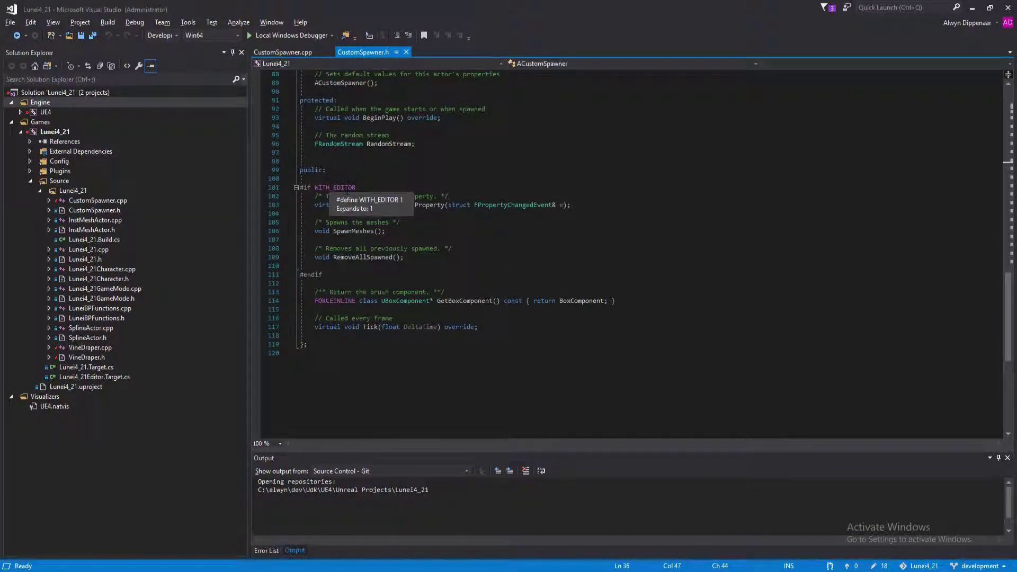
drag(315, 188, 323, 274)
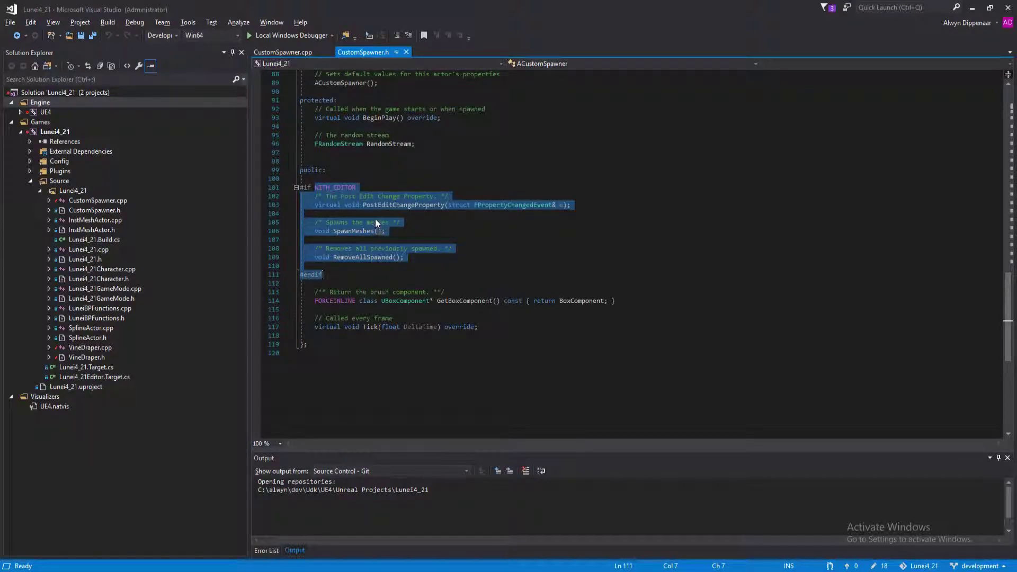
double_click(397, 206)
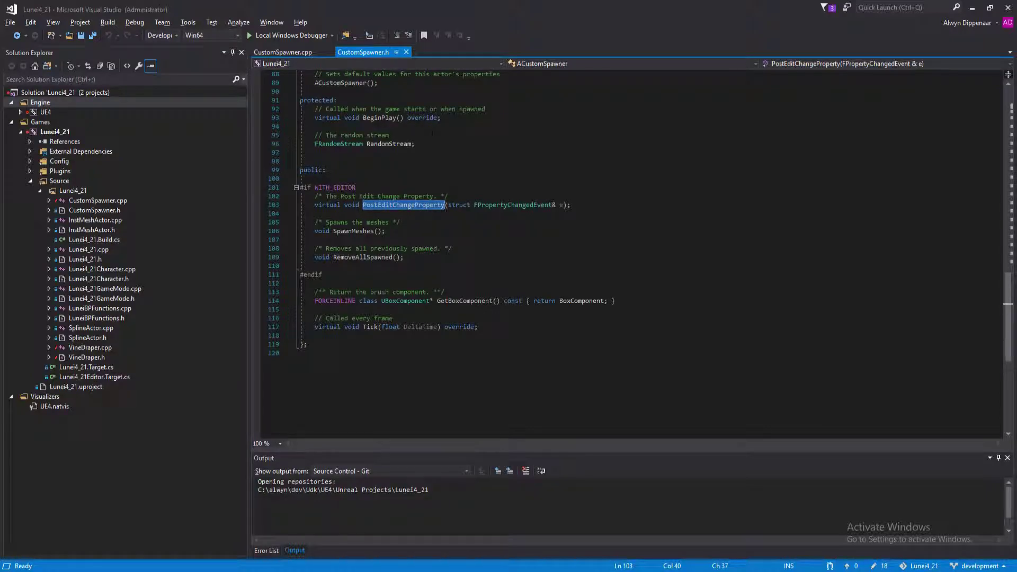
- Review the editor-only includes in CustomSpawner.cpp and the conditional UnrealEd dependency in Lunei4_21.Build.cs
key(ctrl+Tab)
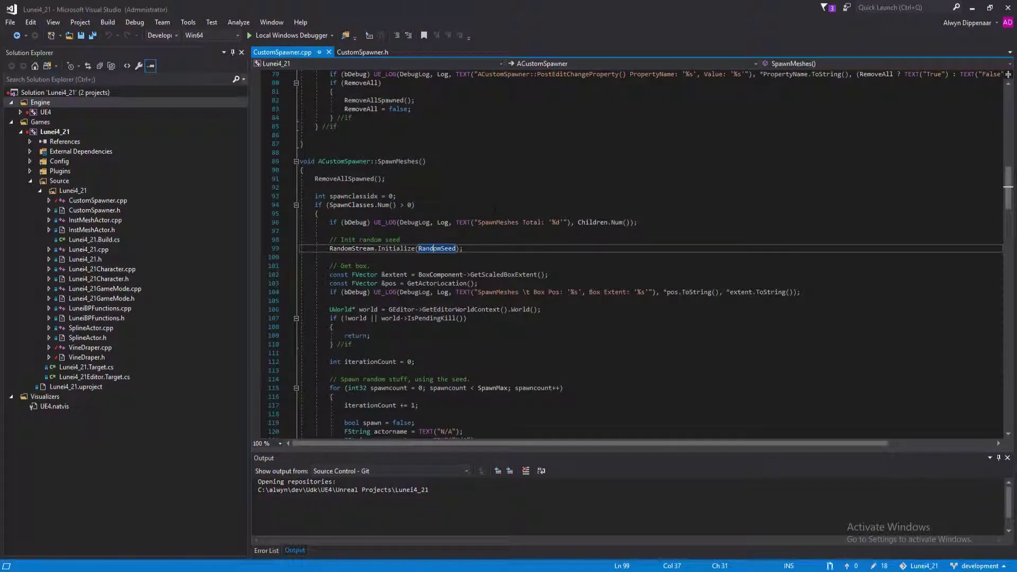
key(ctrl+Home)
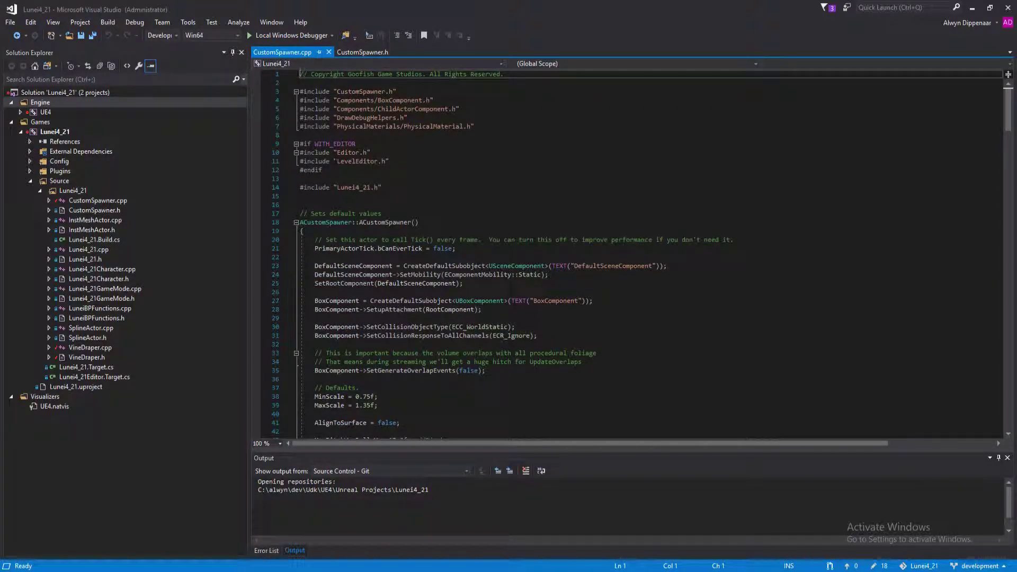
mouse_move(329, 153)
mouse_down()
mouse_move(345, 161)
mouse_move(322, 169)
mouse_up()
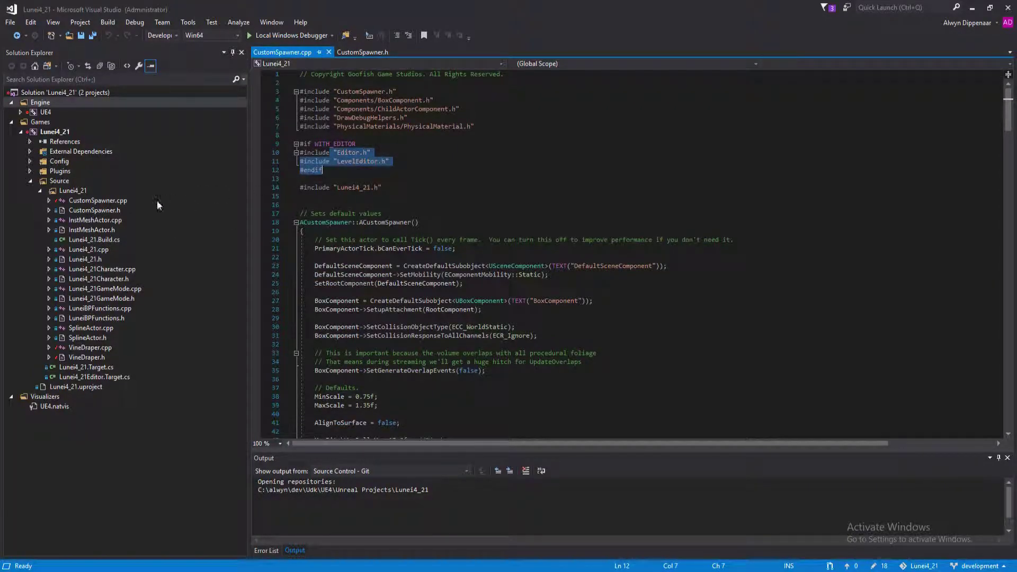
double_click(86, 239)
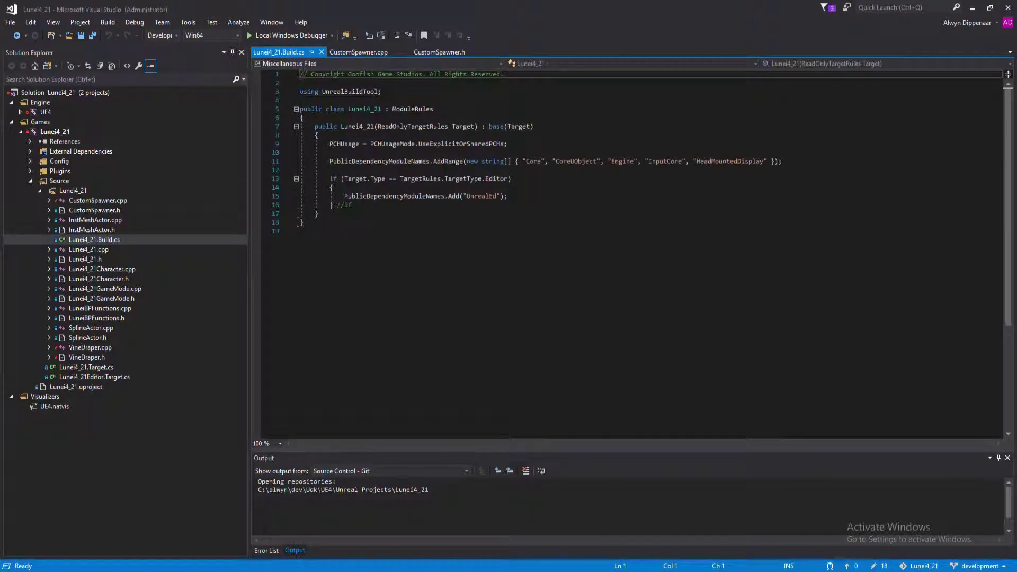
drag(318, 178, 473, 203)
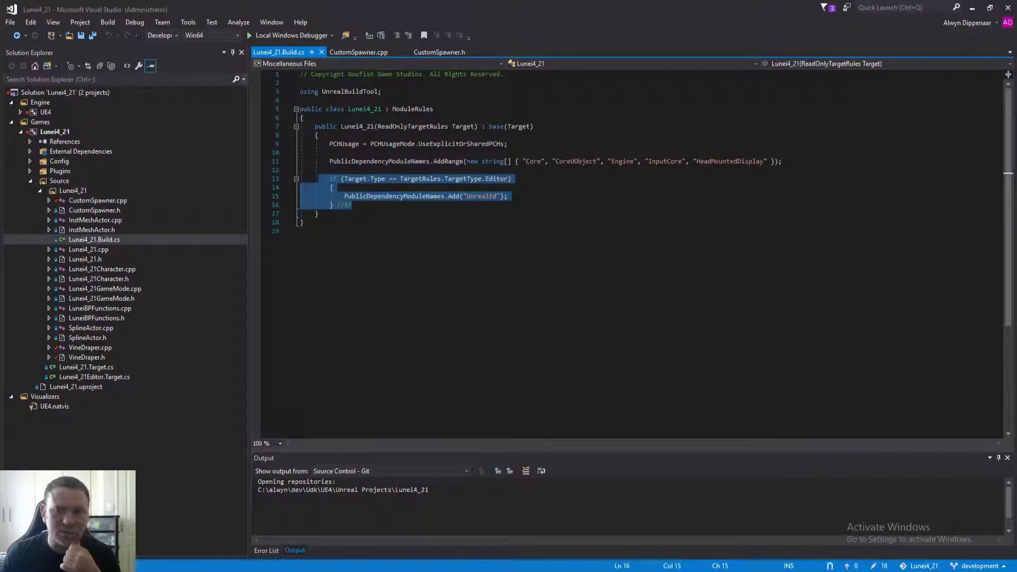
- Return to CustomSpawner.cpp and examine how PostEditChangeProperty checks the RunSimulation property
click(367, 52)
scroll(630, 254, down, 15)
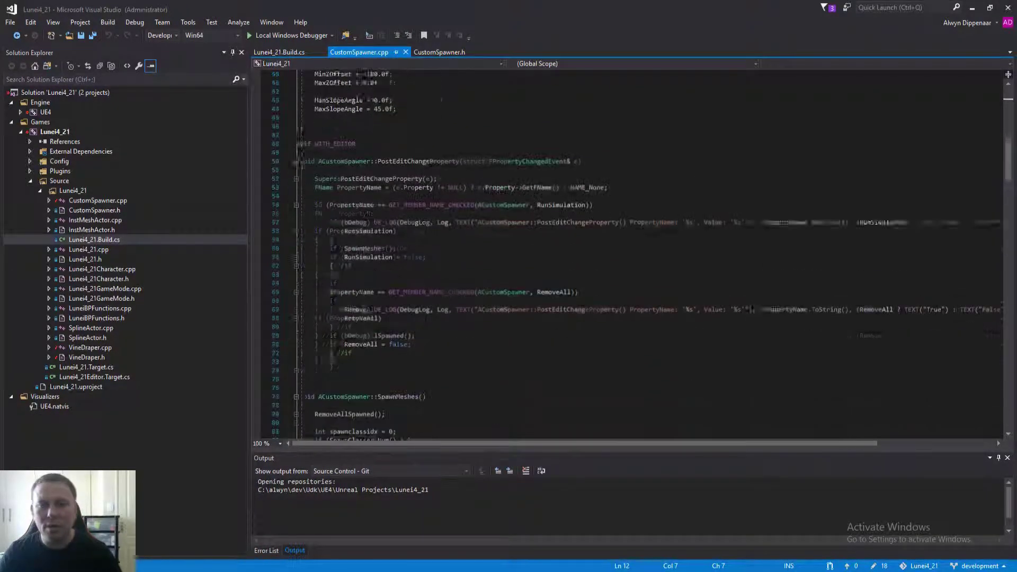
scroll(630, 255, down, 1)
double_click(417, 135)
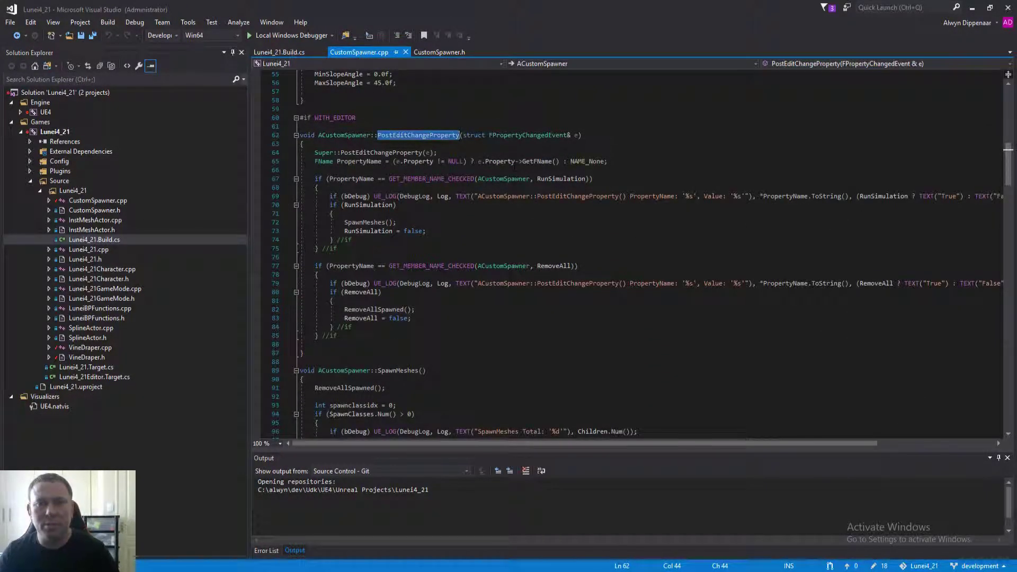
drag(351, 179, 563, 179)
double_click(566, 179)
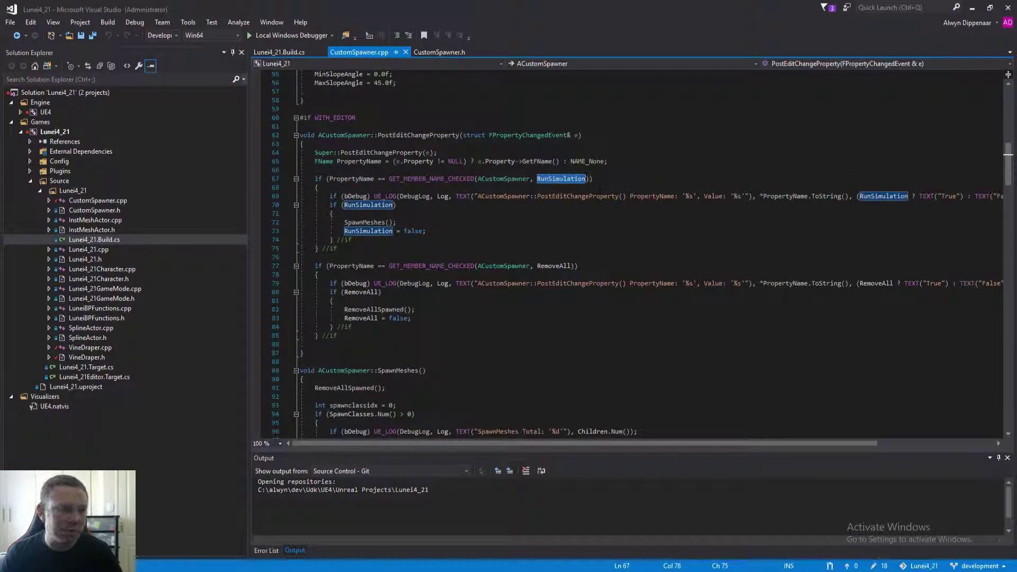
- Examine the SpawnMeshes function's RandomStream initialization, its SpawnMax loop and the 2048 iteration limit
scroll(576, 184, down, 8)
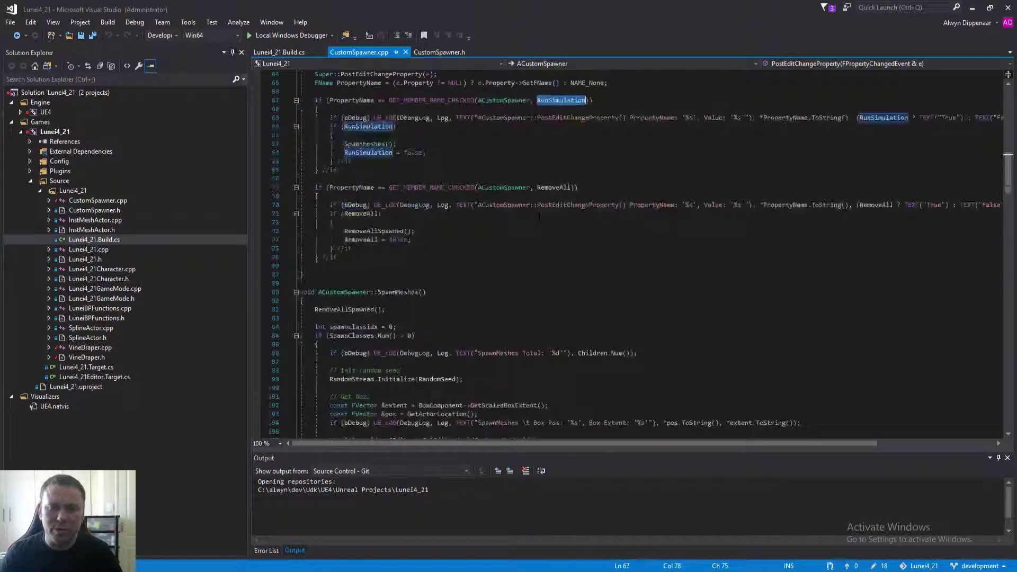
scroll(392, 208, down, 2)
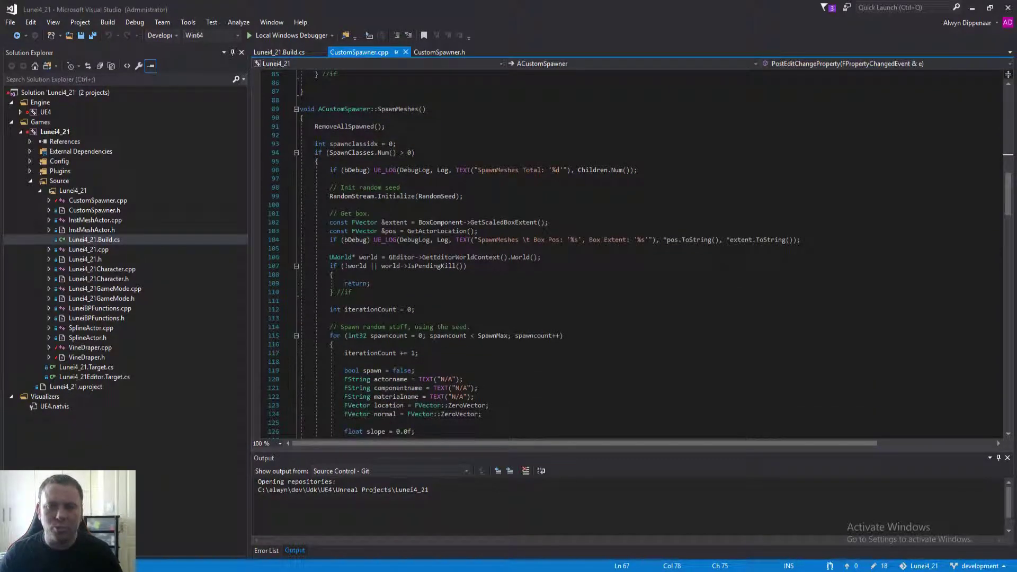
drag(329, 196, 463, 196)
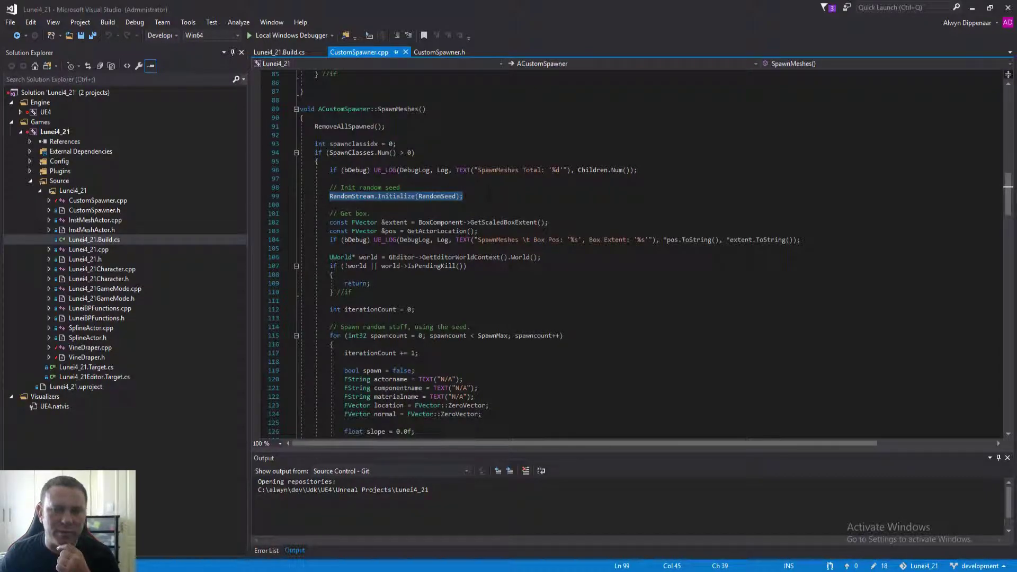
scroll(635, 254, down, 4)
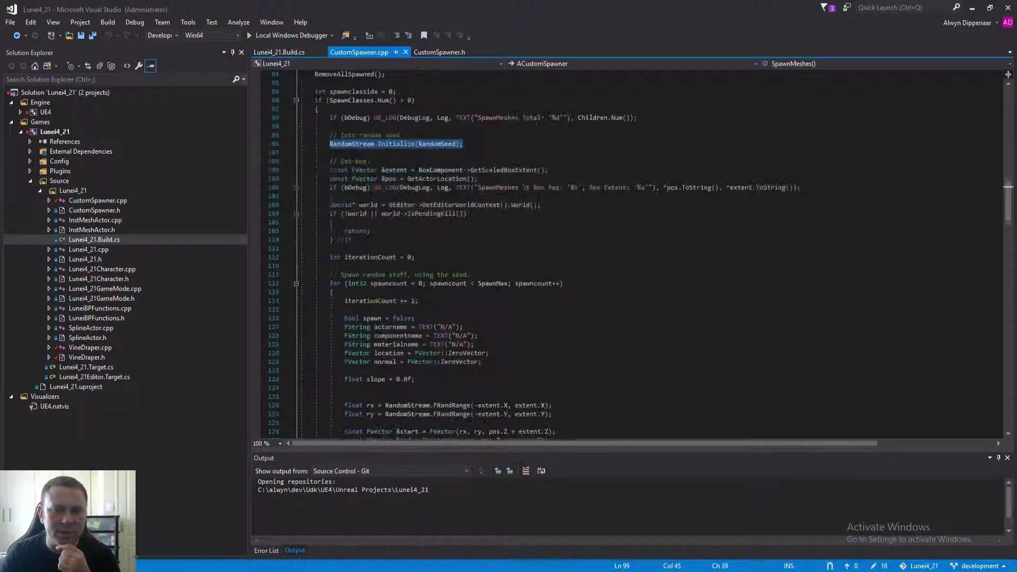
scroll(438, 174, down, 3)
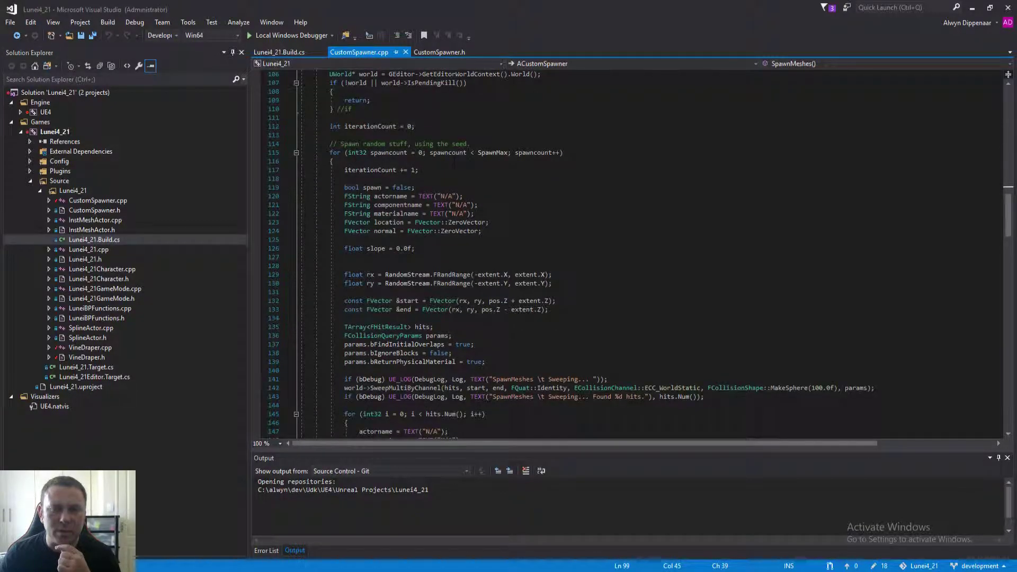
double_click(493, 153)
scroll(493, 153, down, 3)
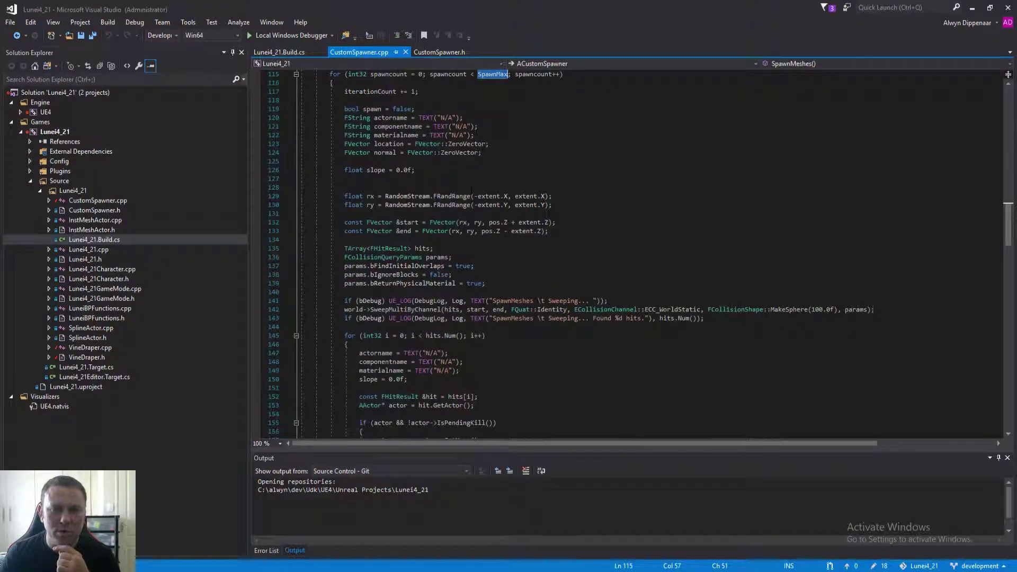
scroll(471, 191, down, 20)
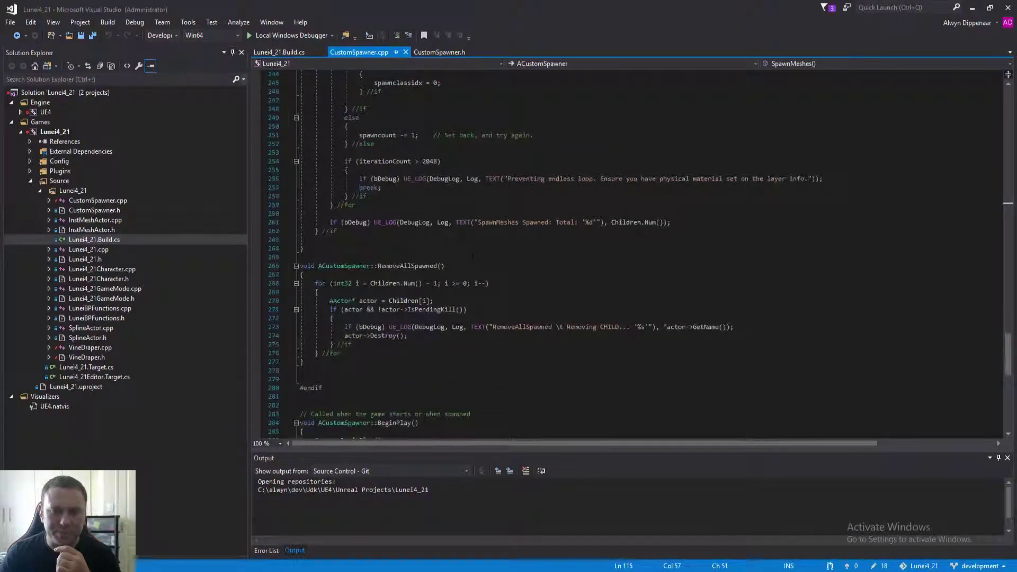
double_click(430, 161)
- Examine the SweepMultiByChannel call in SpawnMeshes and the landscape slope and layer checks on its hits
scroll(630, 255, up, 20)
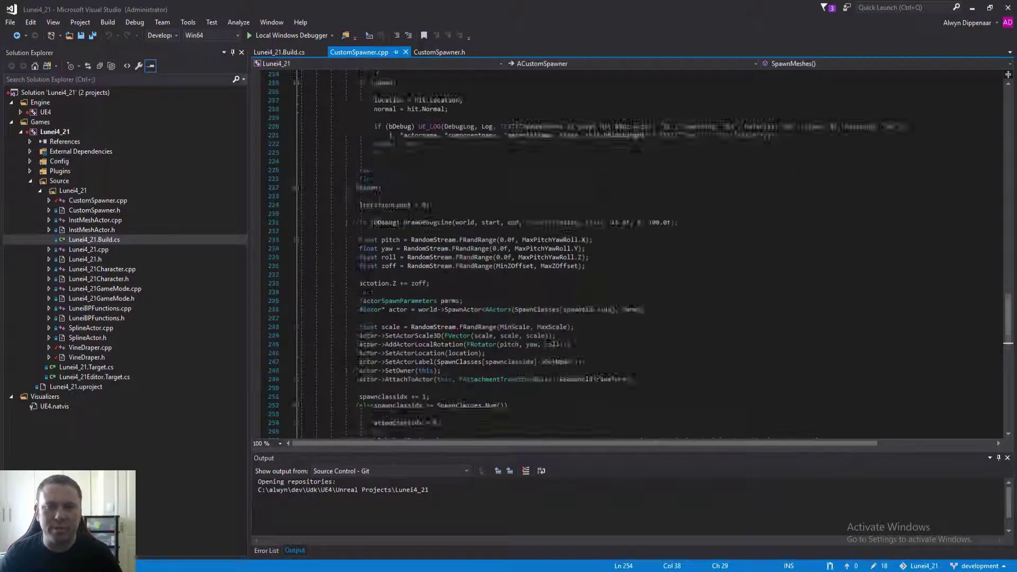
scroll(439, 197, up, 8)
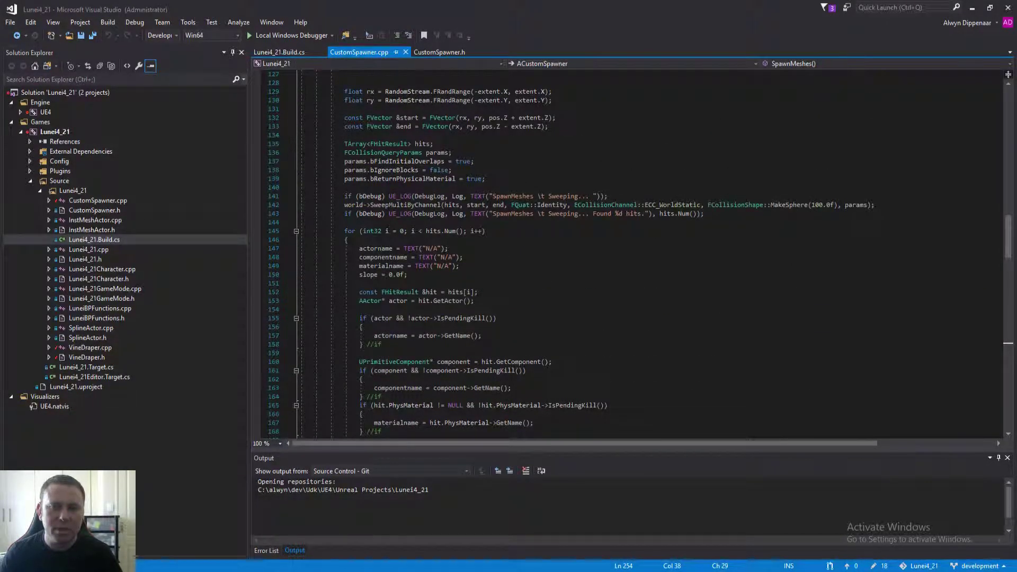
double_click(439, 205)
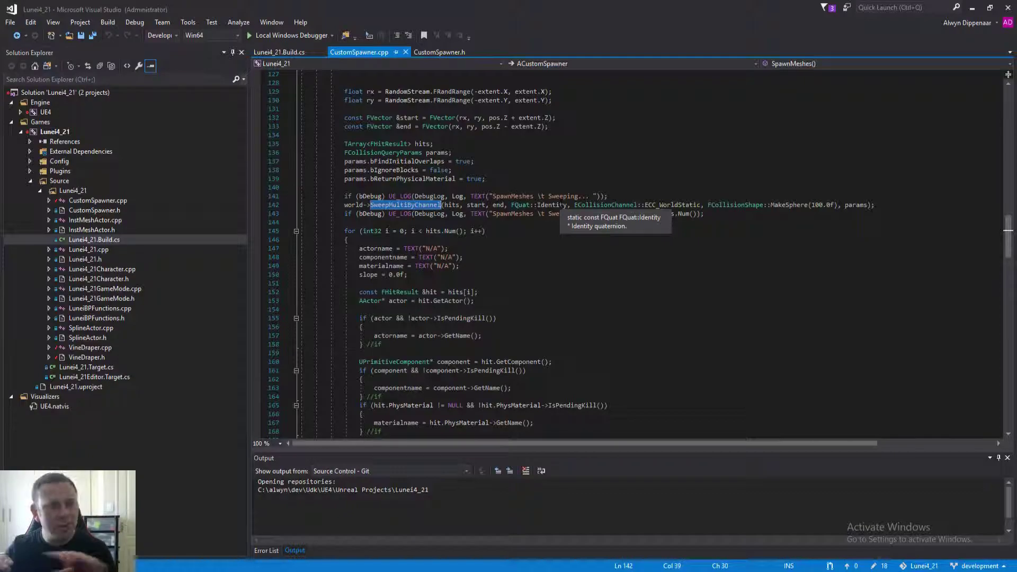
scroll(562, 209, down, 8)
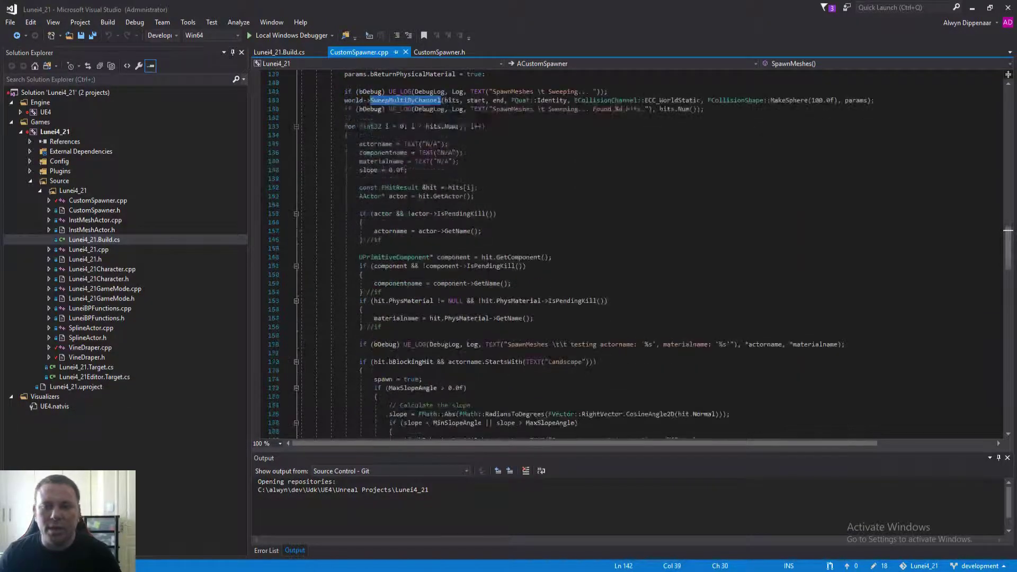
scroll(575, 218, down, 3)
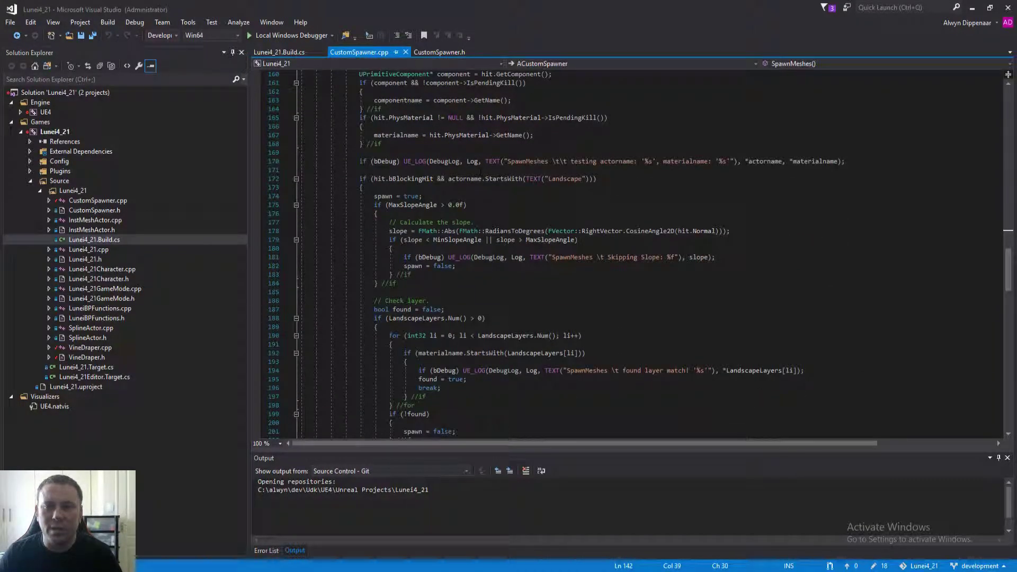
- Examine the condition in SpawnMeshes that requires the hit actor's name to start with "Landscape", and the layer check below it
double_click(565, 179)
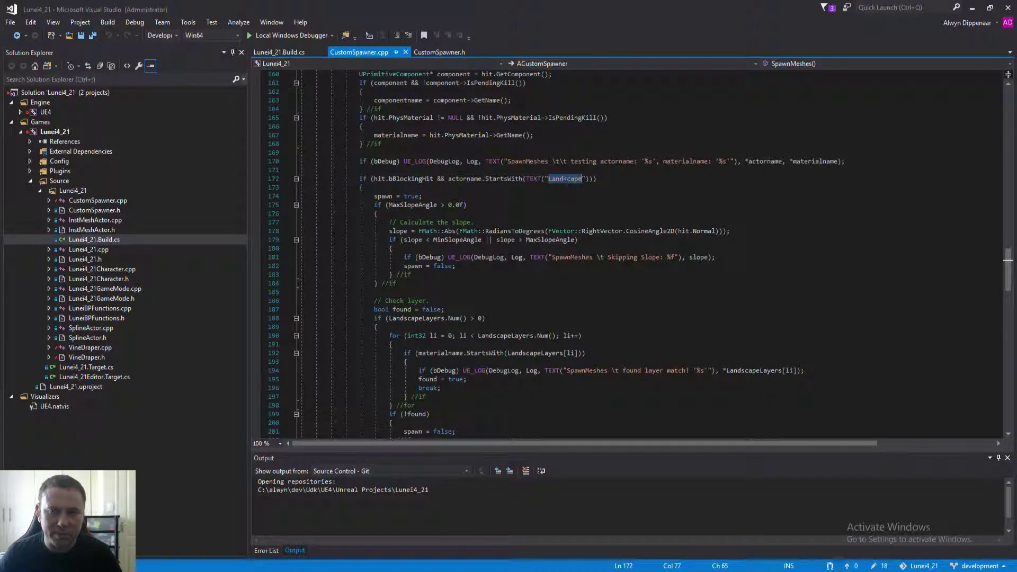
scroll(537, 239, down, 3)
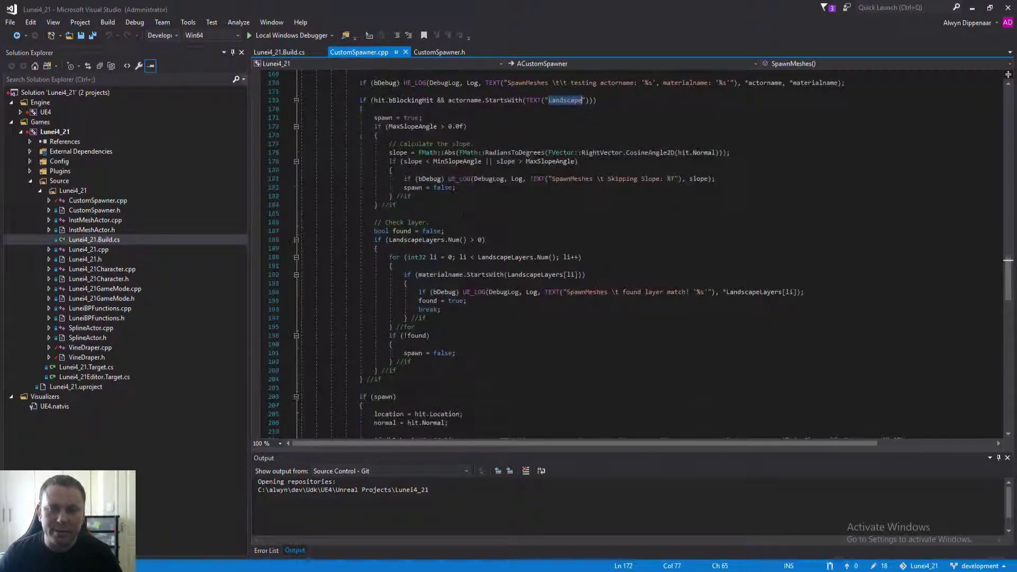
- Switch to Unreal Editor and inspect the physical material of the Grass paint layer's Grass_LayerInfoTest asset
key(alt+Tab)
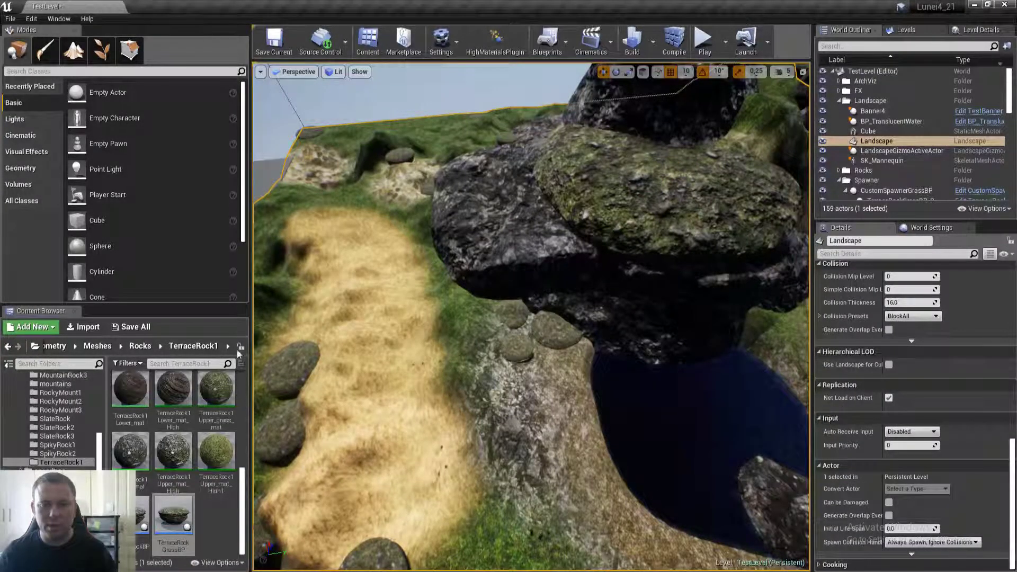
click(73, 50)
scroll(208, 225, down, 1)
click(156, 80)
scroll(229, 225, down, 2)
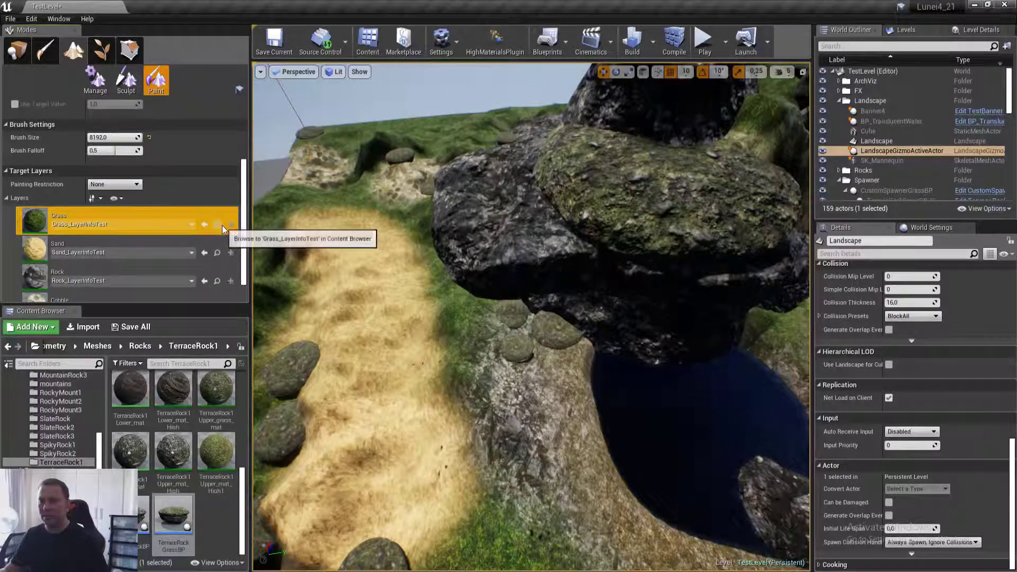
click(218, 225)
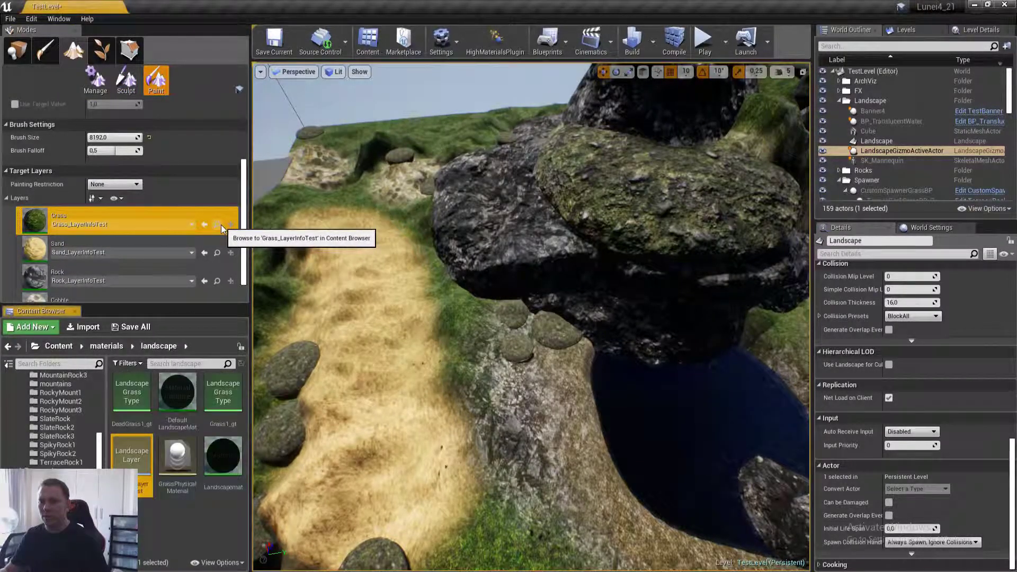
double_click(133, 456)
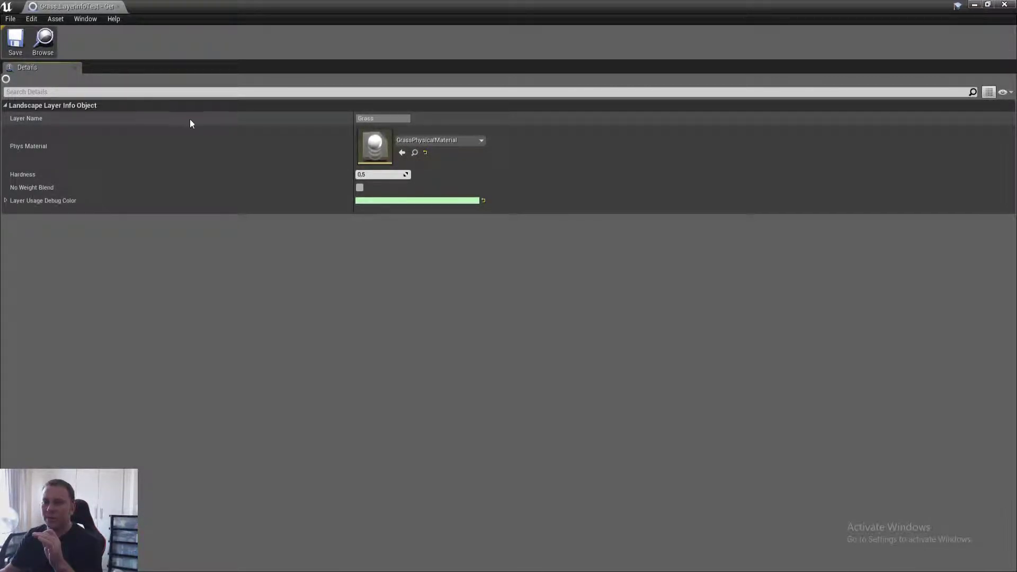
click(1005, 4)
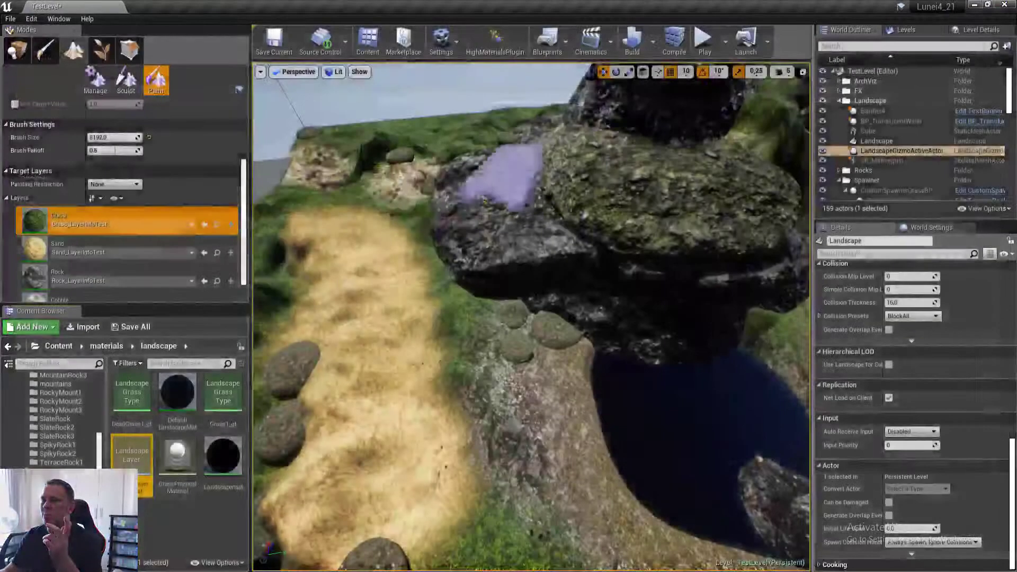
- Leave landscape painting, select the CustomSpawnerGrassBP actor and add a Landscape Layers entry named Sand
click(17, 50)
scroll(869, 380, up, 6)
scroll(858, 393, down, 5)
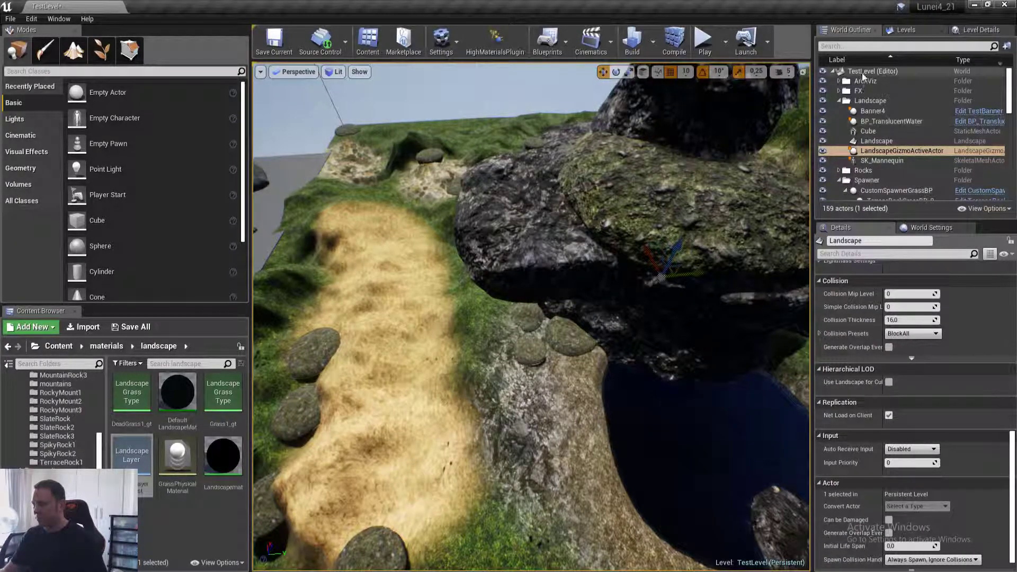
scroll(893, 164, down, 2)
click(896, 157)
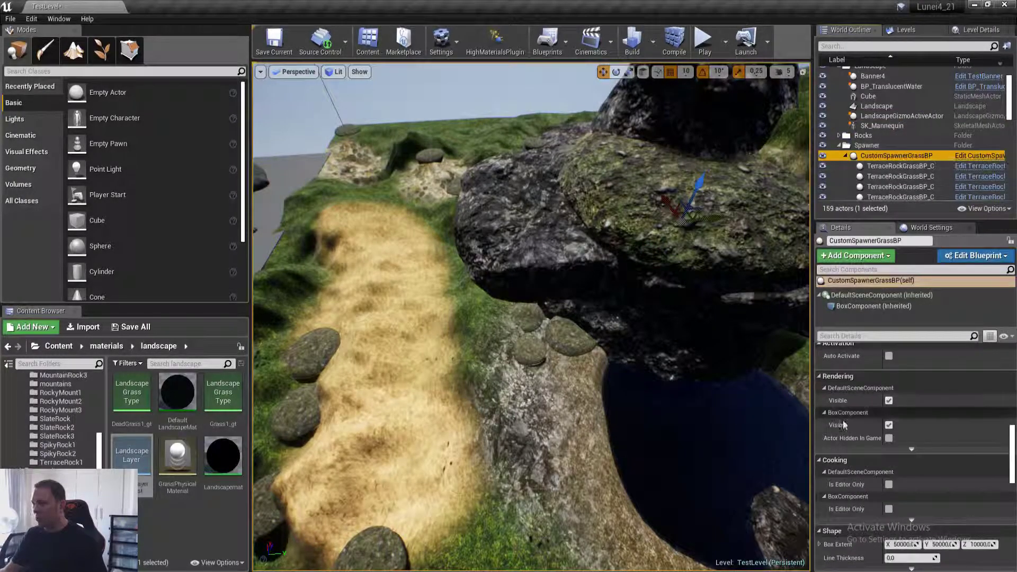
scroll(850, 427, down, 3)
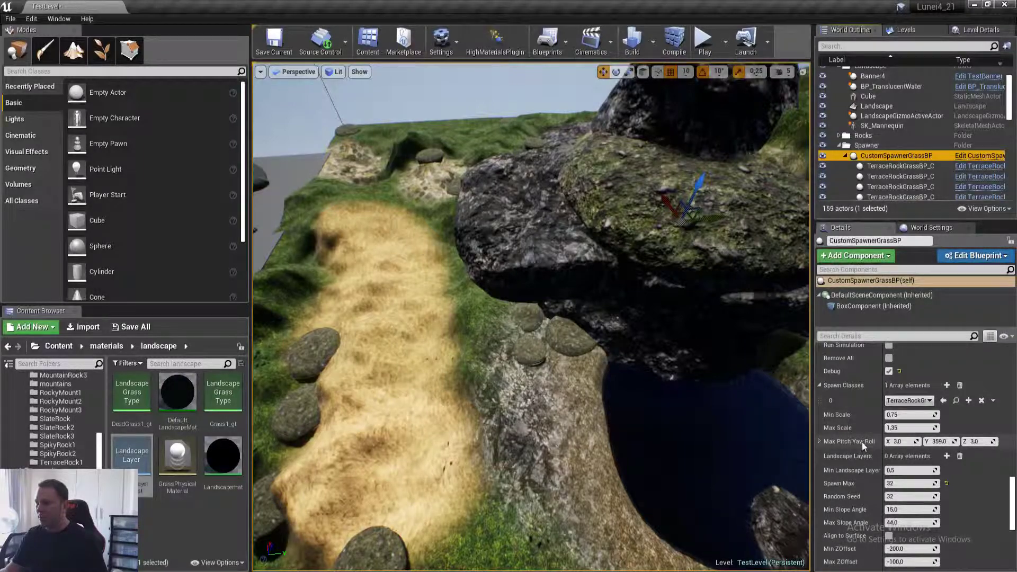
scroll(853, 433, down, 1)
click(946, 438)
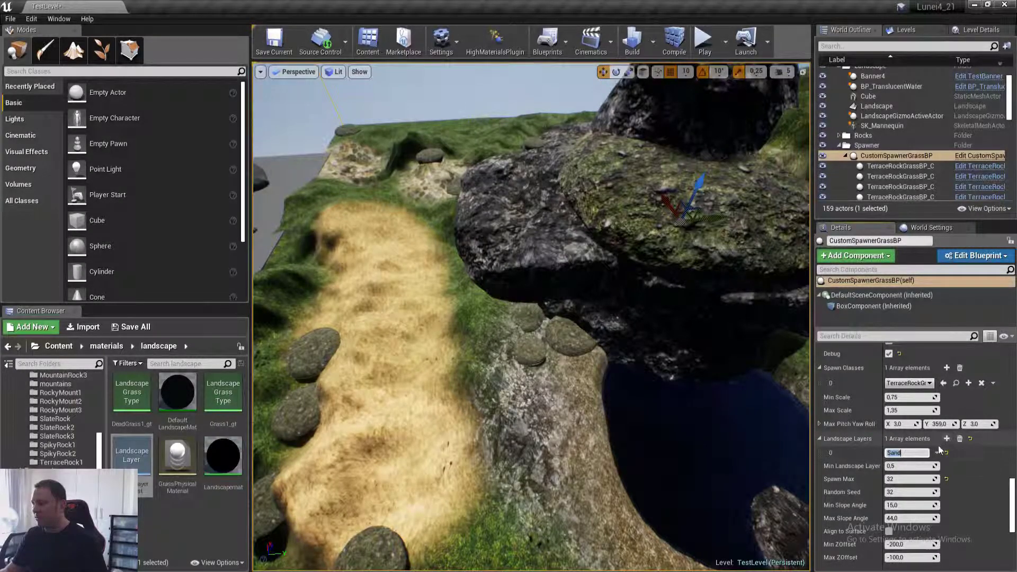
- Run the spawner's simulation with the Sand layer restriction and view the rocks along the sand path
scroll(911, 414, up, 3)
click(888, 379)
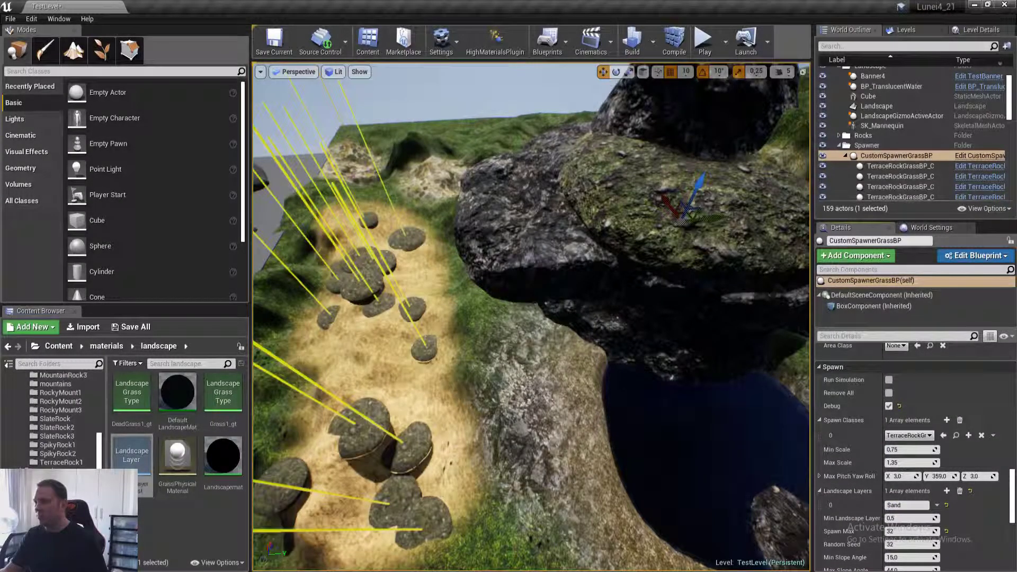
drag(542, 323, 485, 333)
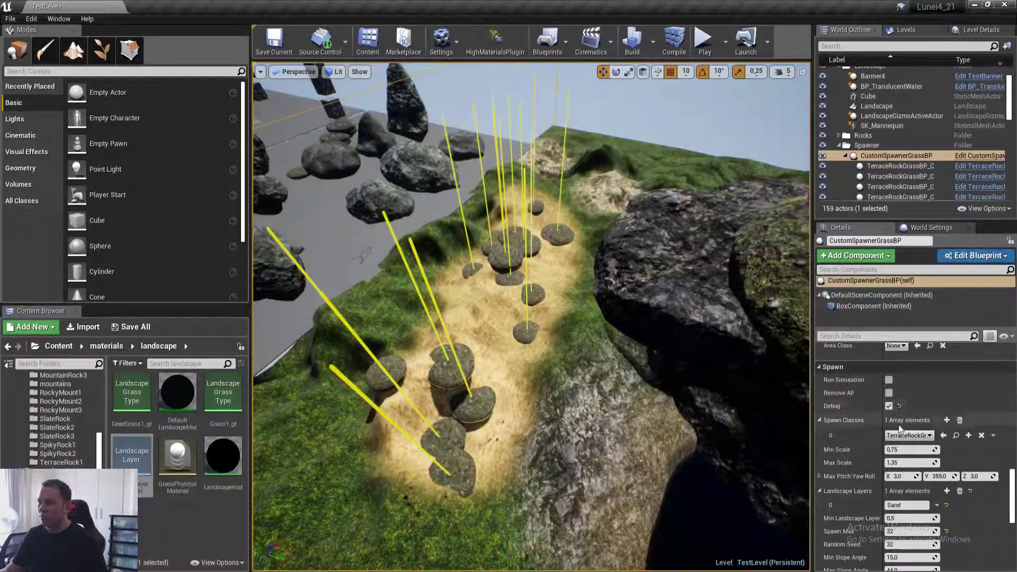
- Change the spawner's landscape layer to Rock, rerun the simulation and look over the rocky area around the water
click(916, 504)
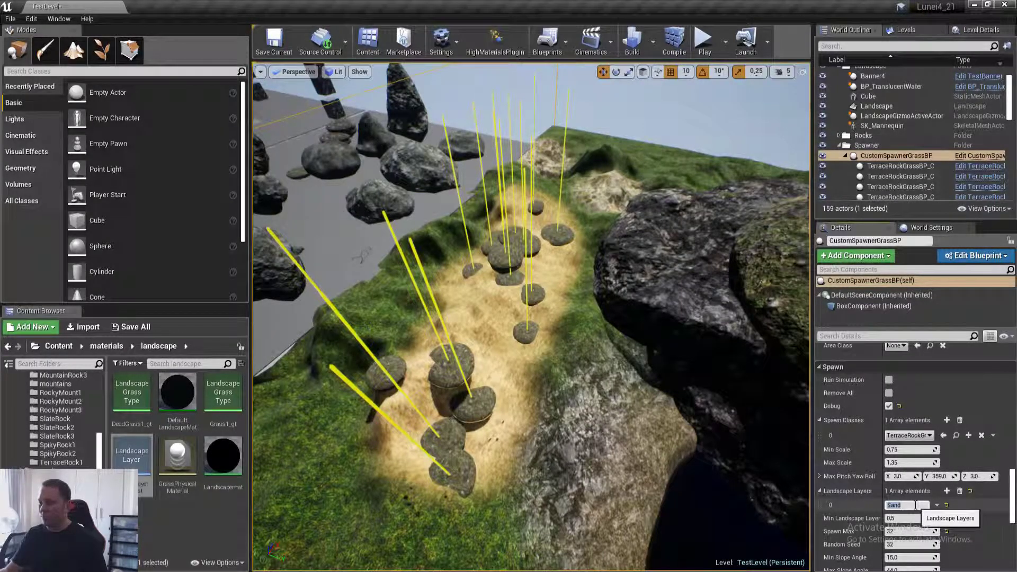
click(890, 379)
right_drag(472, 385, 766, 393)
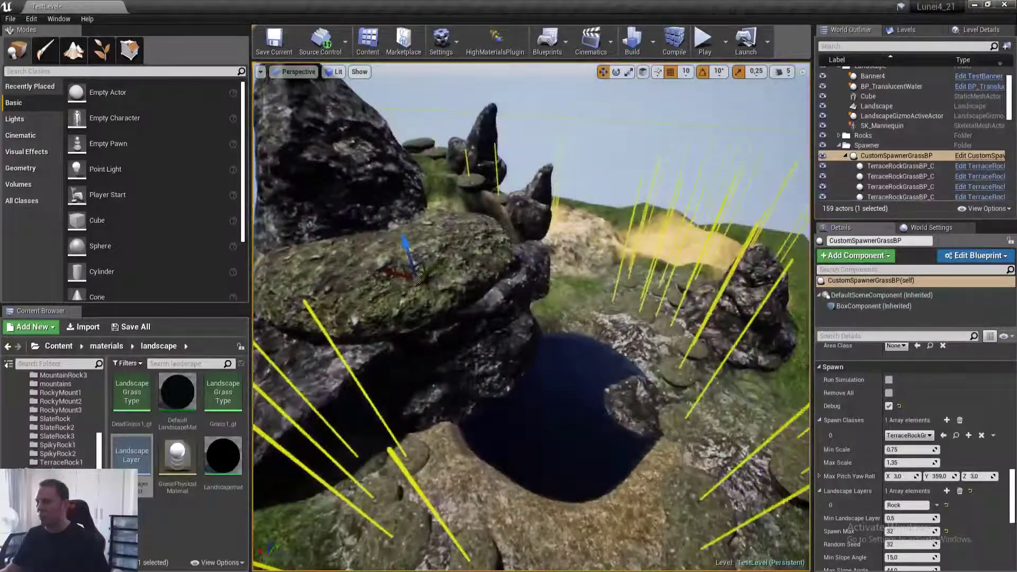
- Add a second landscape layer entry, Grass, to the spawner and rerun the simulation on both layers
click(947, 491)
click(908, 518)
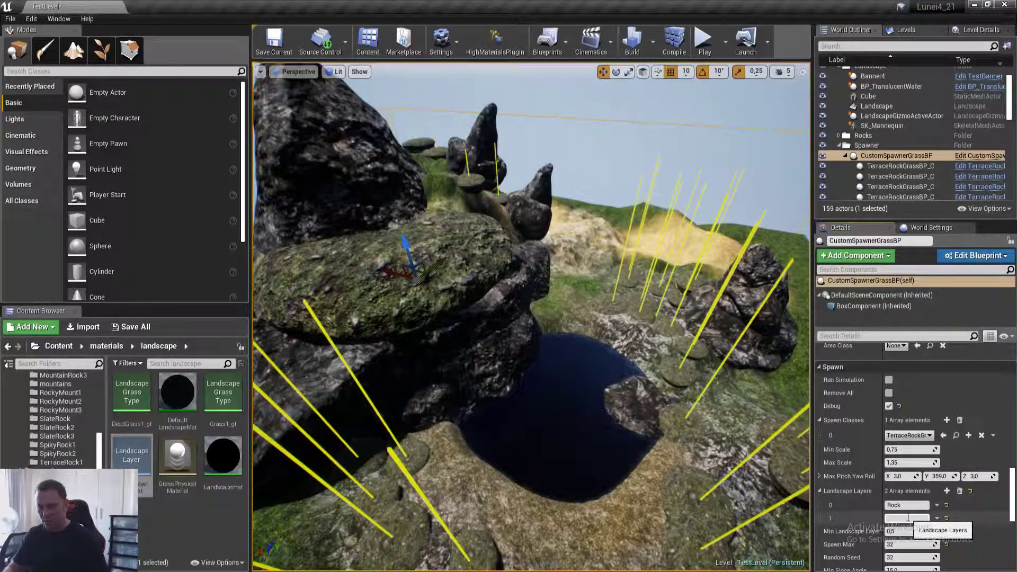
key(Return)
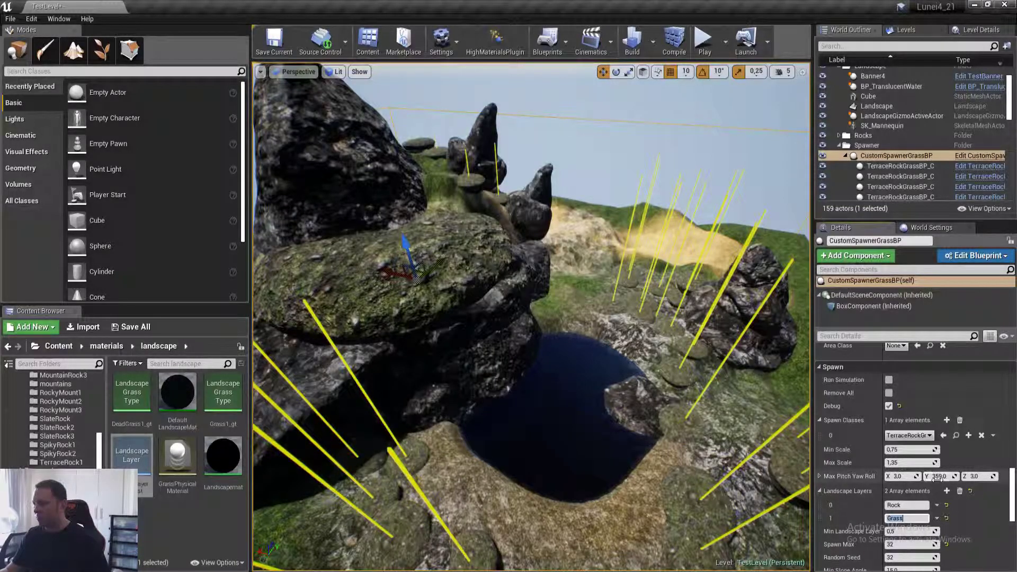
scroll(905, 417, up, 1)
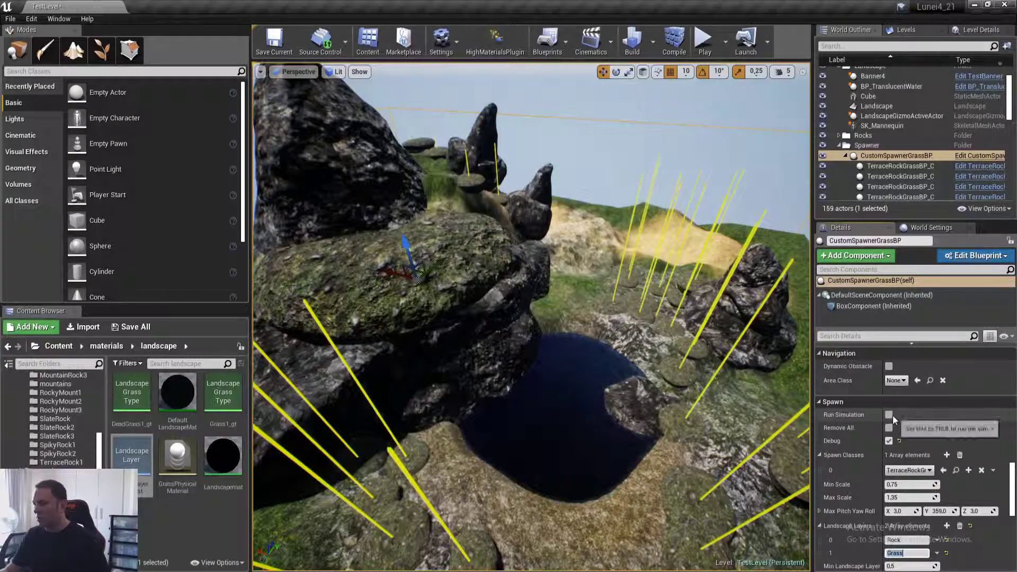
click(889, 414)
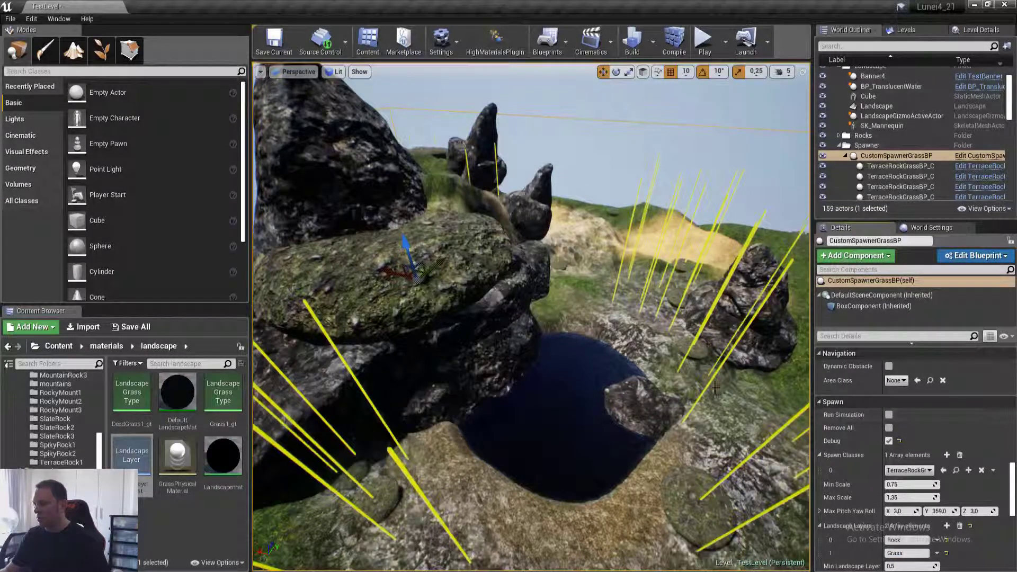
right_drag(704, 383, 525, 403)
click(889, 414)
mouse_move(542, 364)
right_down()
mouse_move(506, 360)
mouse_move(529, 361)
right_up()
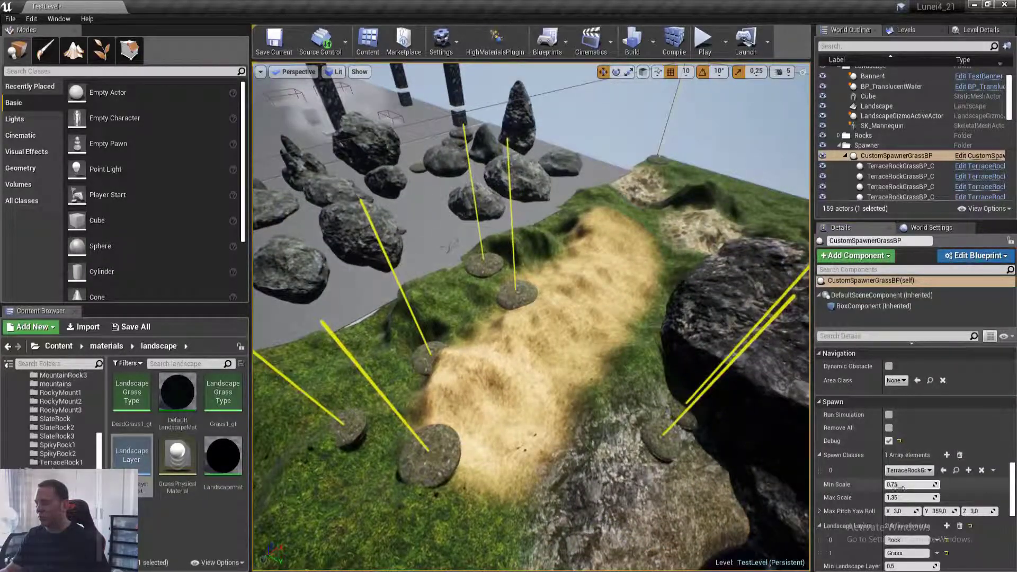
- Clear all entries from the spawner's Landscape Layers array
scroll(907, 500, down, 2)
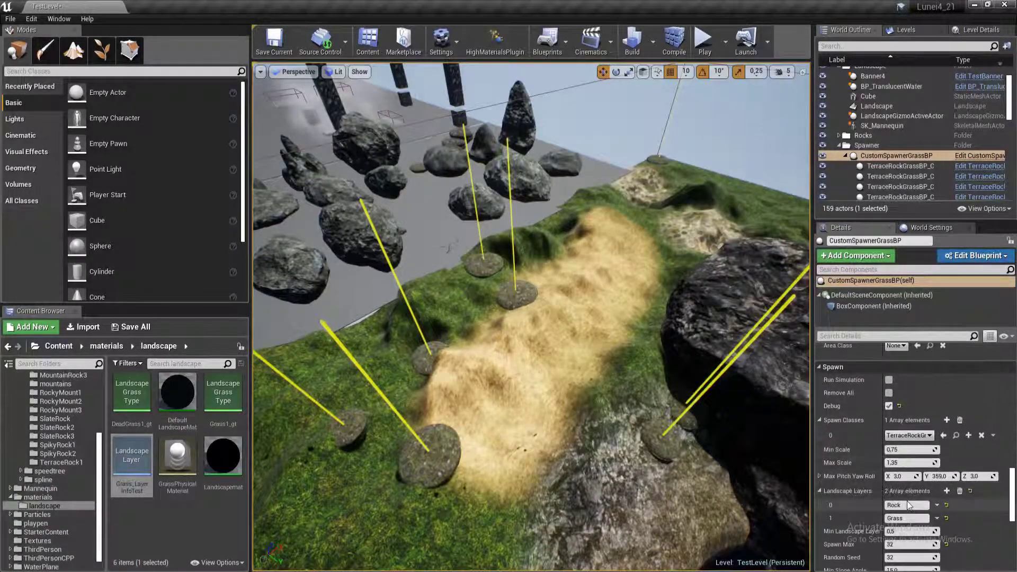
click(959, 491)
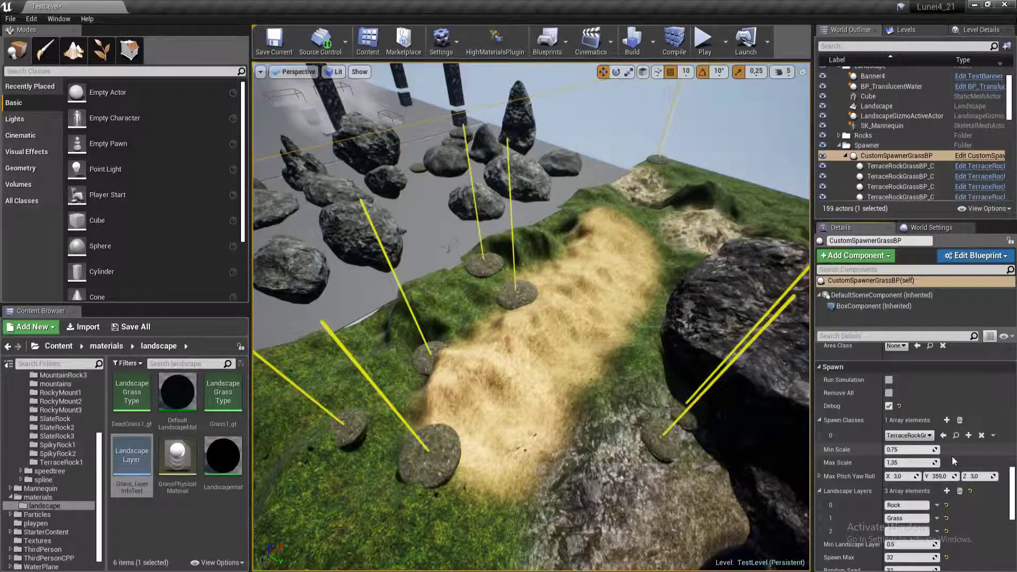
scroll(913, 421, up, 2)
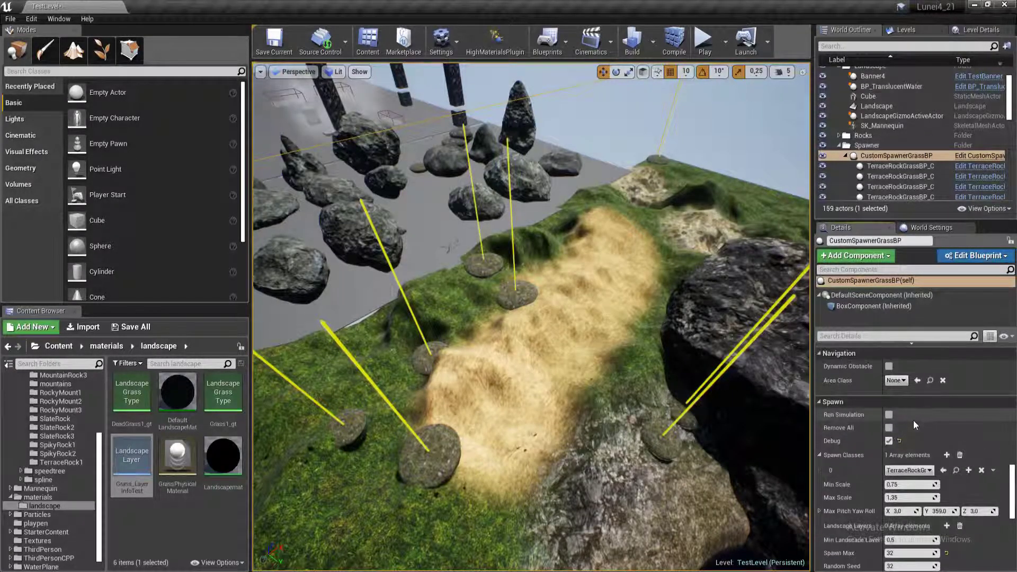
- Respawn the terrace rocks using Remove All and Run Simulation, and save the level
click(888, 427)
click(888, 415)
mouse_move(705, 371)
right_down()
mouse_move(704, 297)
mouse_move(768, 307)
mouse_move(715, 381)
right_up()
right_drag(521, 263, 547, 208)
key(ctrl+s)
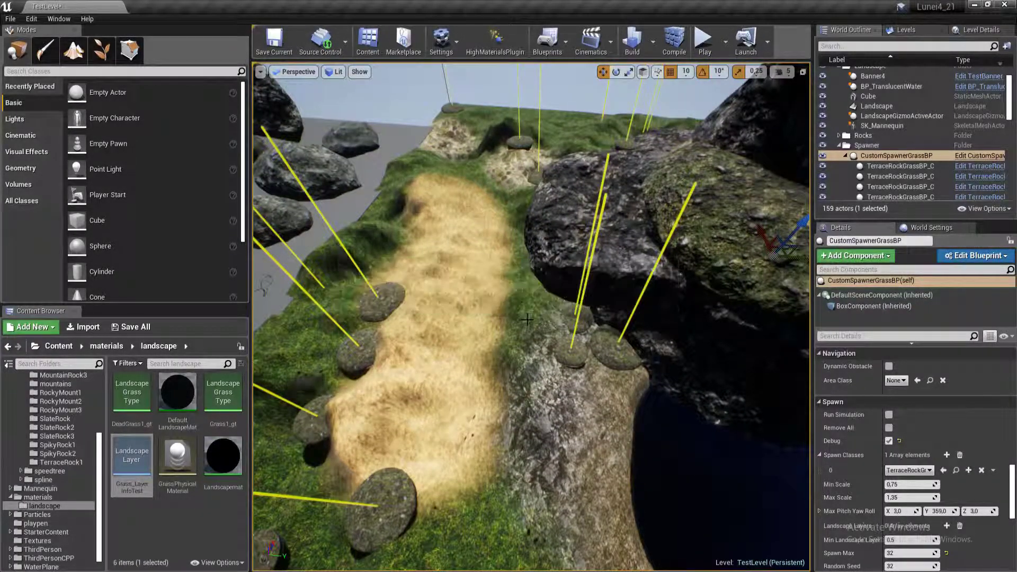
right_drag(525, 321, 547, 276)
key(ctrl+s)
- Return to CustomSpawner.cpp in Visual Studio and examine the bReturnPhysicalMaterial collision query parameter in SpawnMeshes
key(alt+Tab)
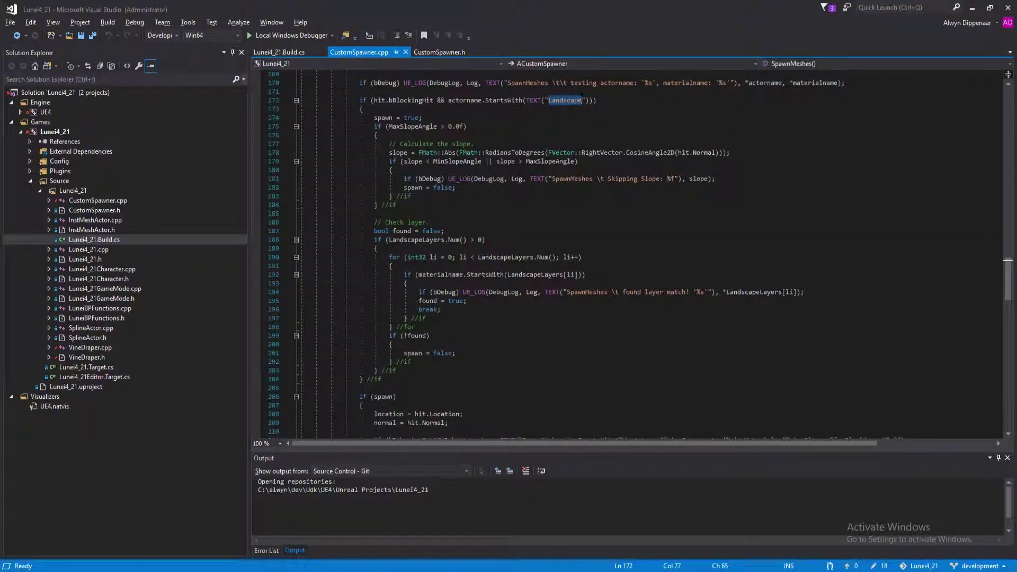
scroll(443, 207, up, 17)
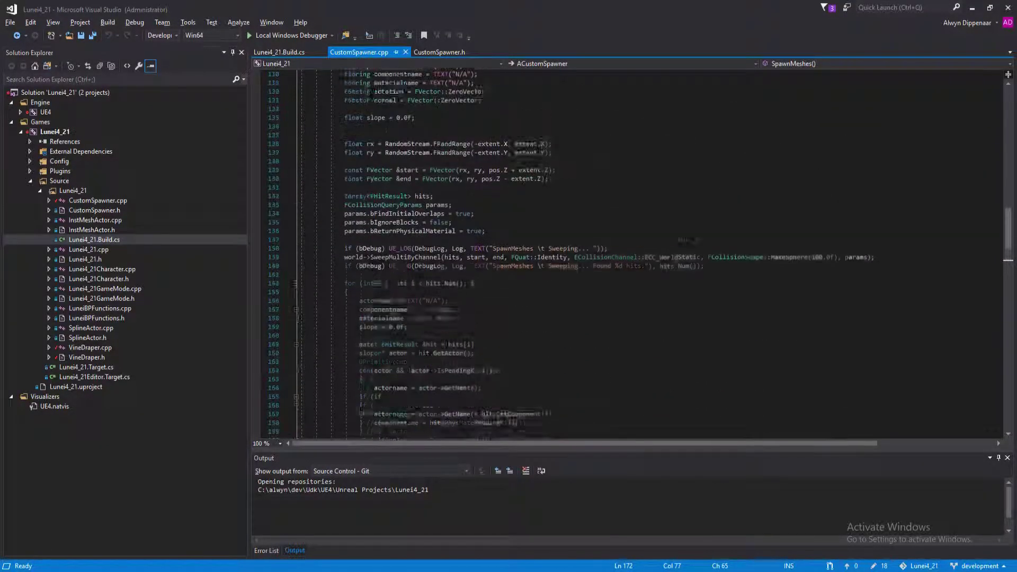
double_click(396, 257)
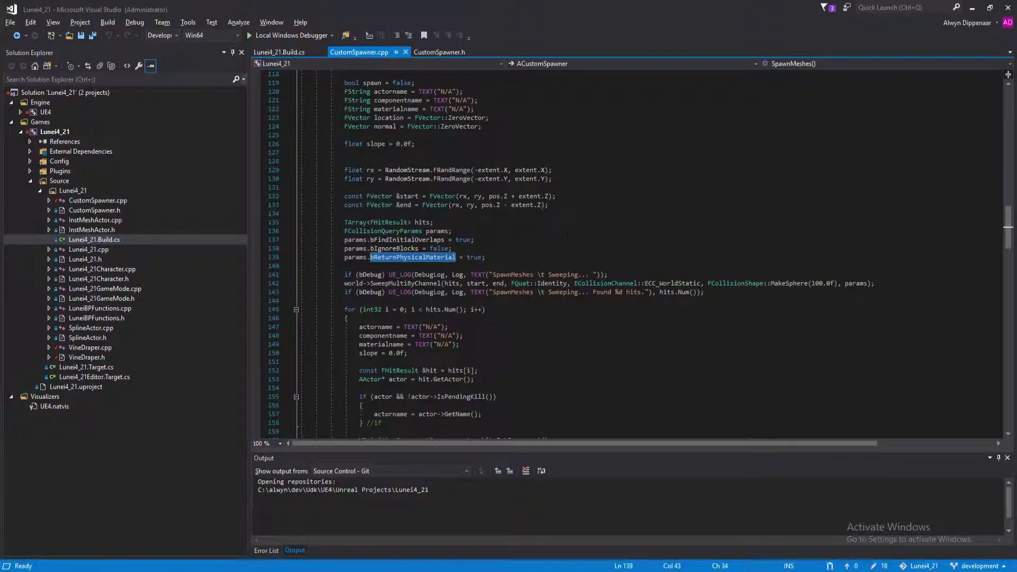
- Examine the spawn block's yellow DrawDebugLine, random rotation and offset values, and the SpawnActor call with its actor setup
scroll(566, 235, down, 19)
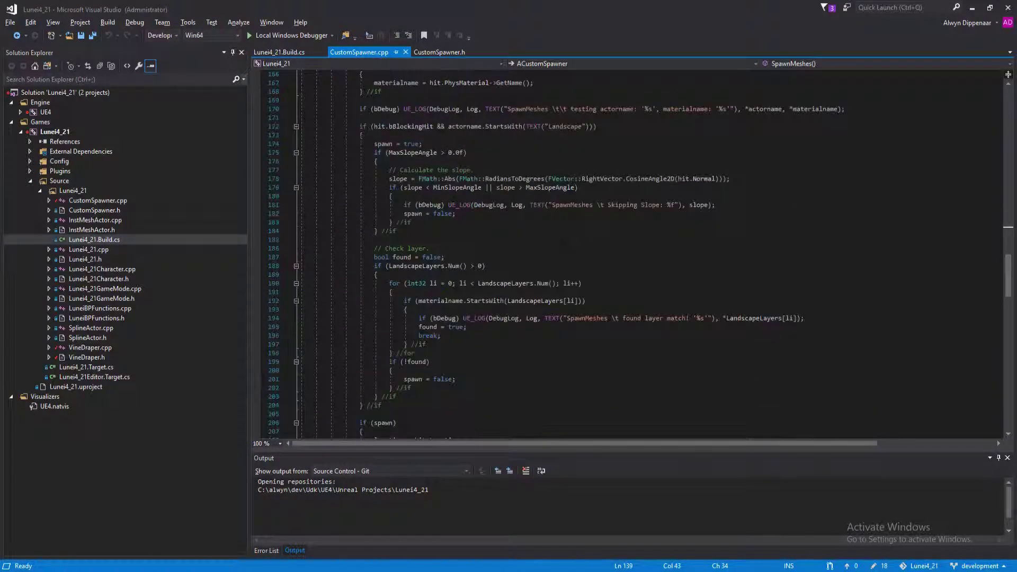
scroll(566, 238, down, 8)
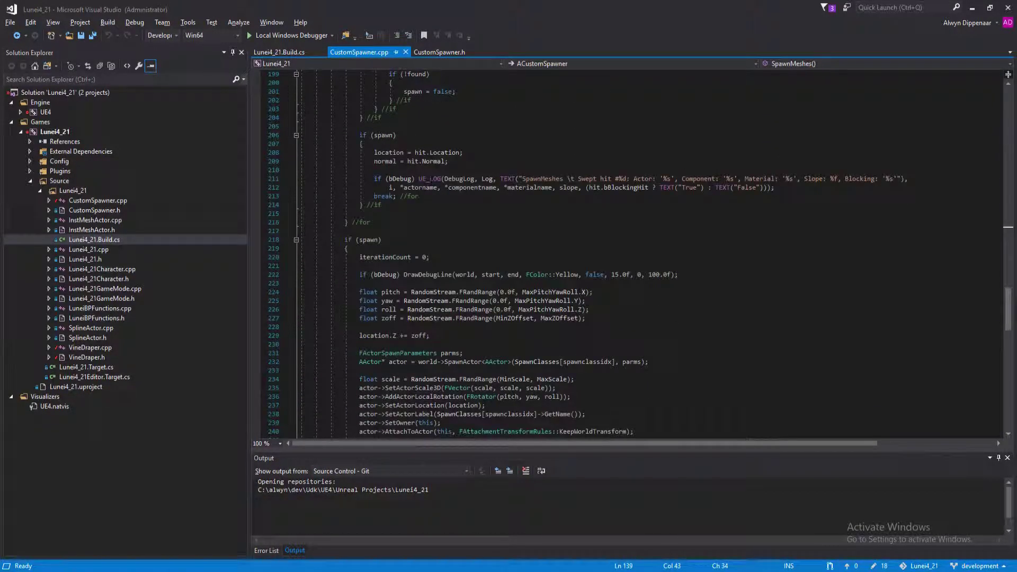
scroll(653, 252, down, 2)
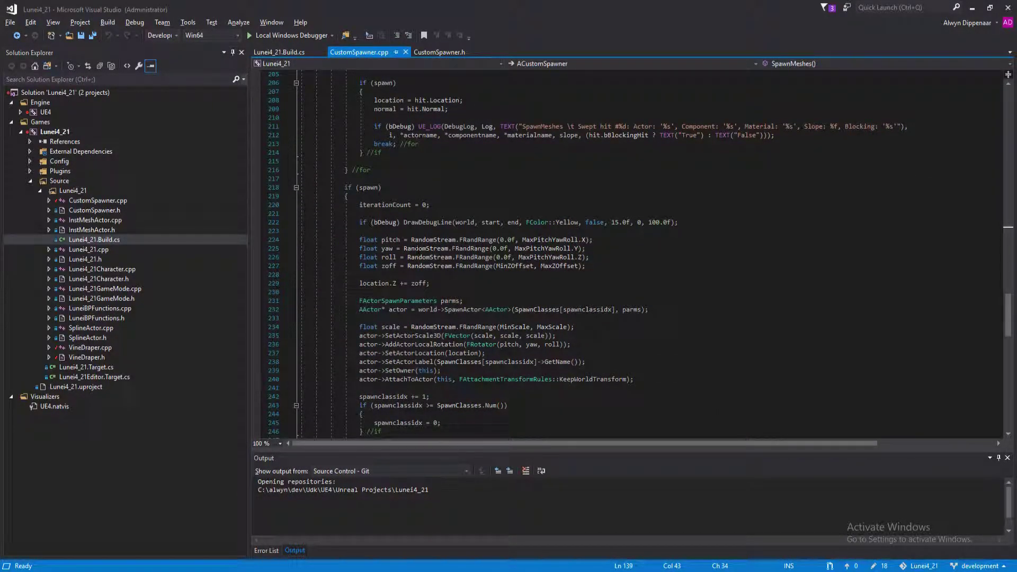
scroll(636, 254, down, 1)
drag(345, 196, 678, 196)
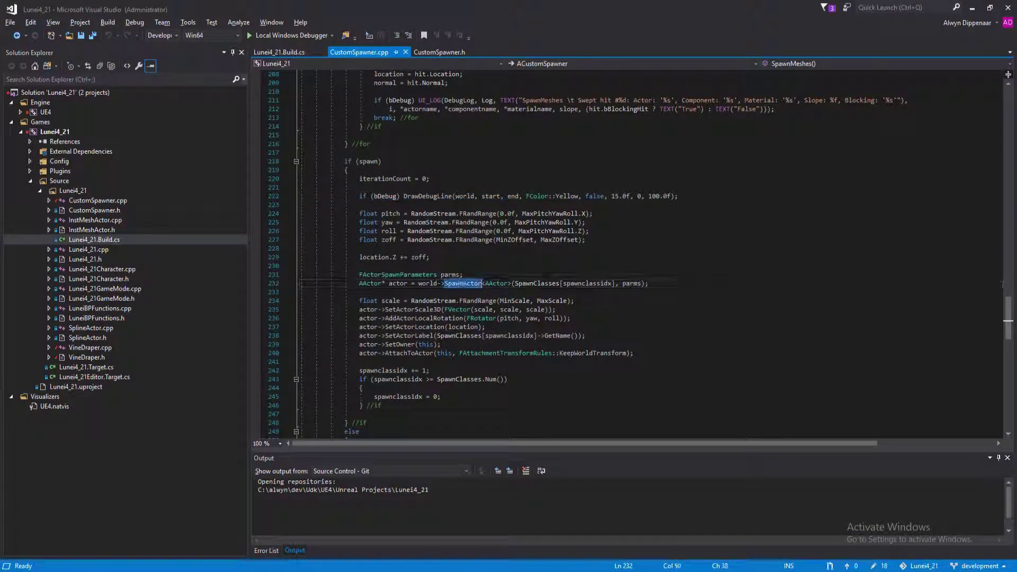
- Examine how SpawnMeshes gets the world through GEditor->GetEditorWorldContext().World() before its spawn loop
scroll(574, 274, up, 20)
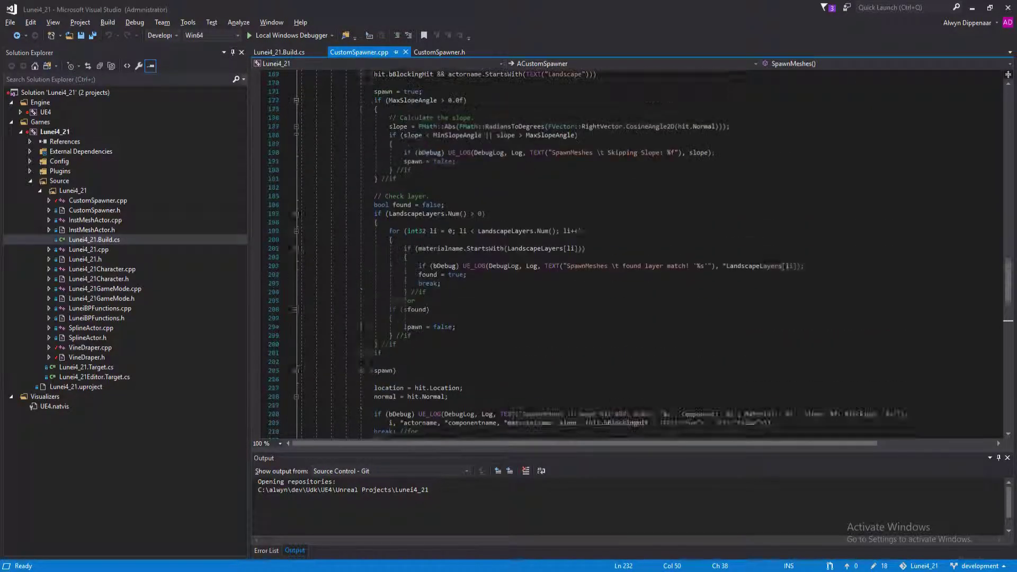
scroll(575, 274, up, 17)
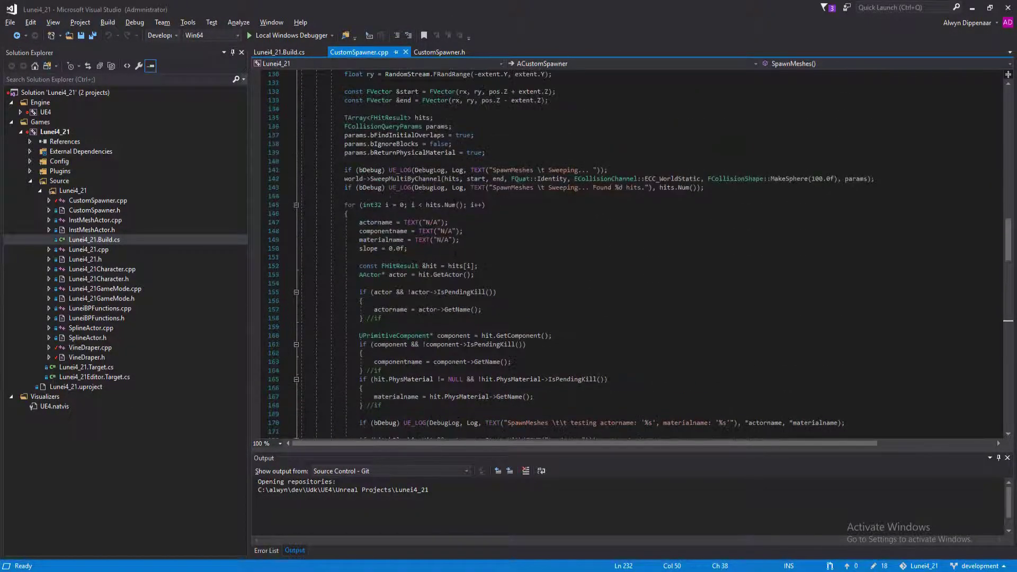
scroll(575, 273, up, 4)
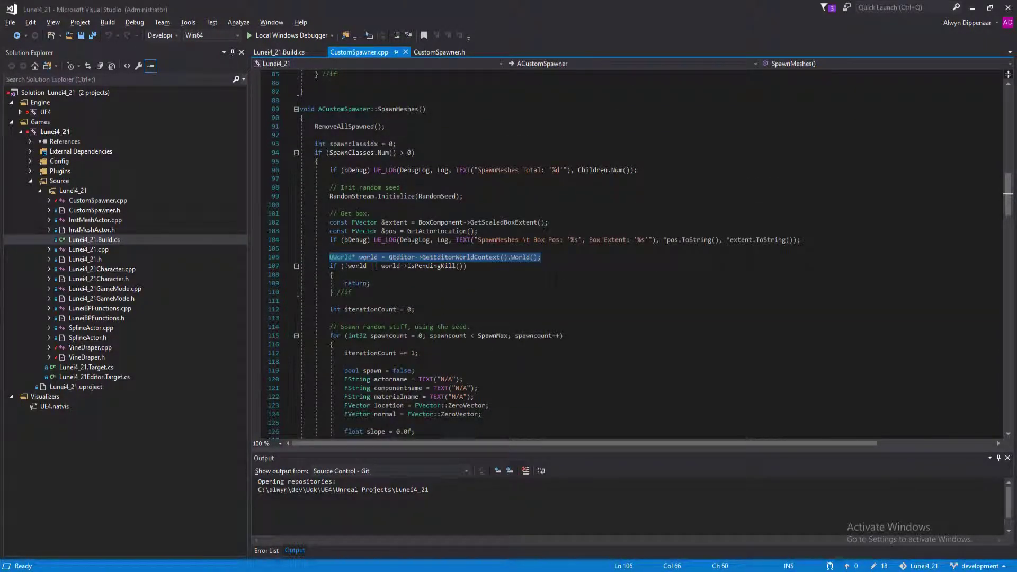
scroll(551, 279, down, 6)
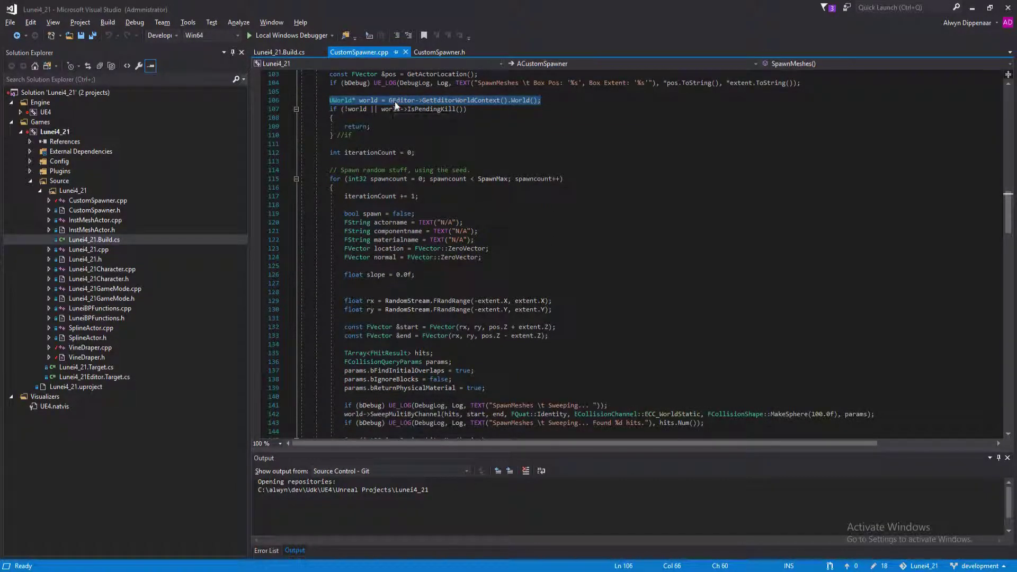
- Review the layer check and spawned actor setup in SpawnMeshes, and switch to the Unreal Editor to view the landscape rocks
scroll(402, 106, down, 20)
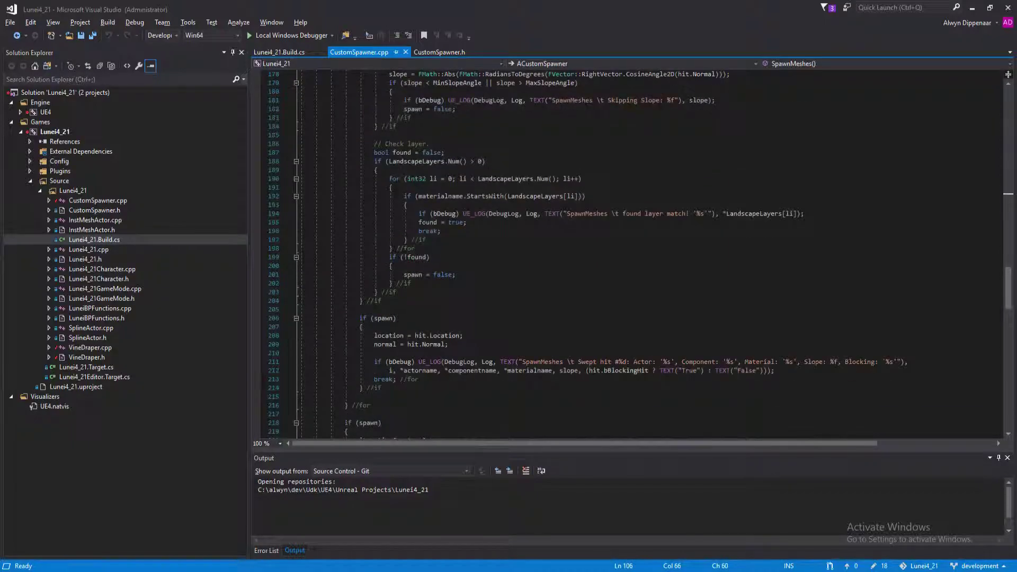
scroll(625, 254, down, 10)
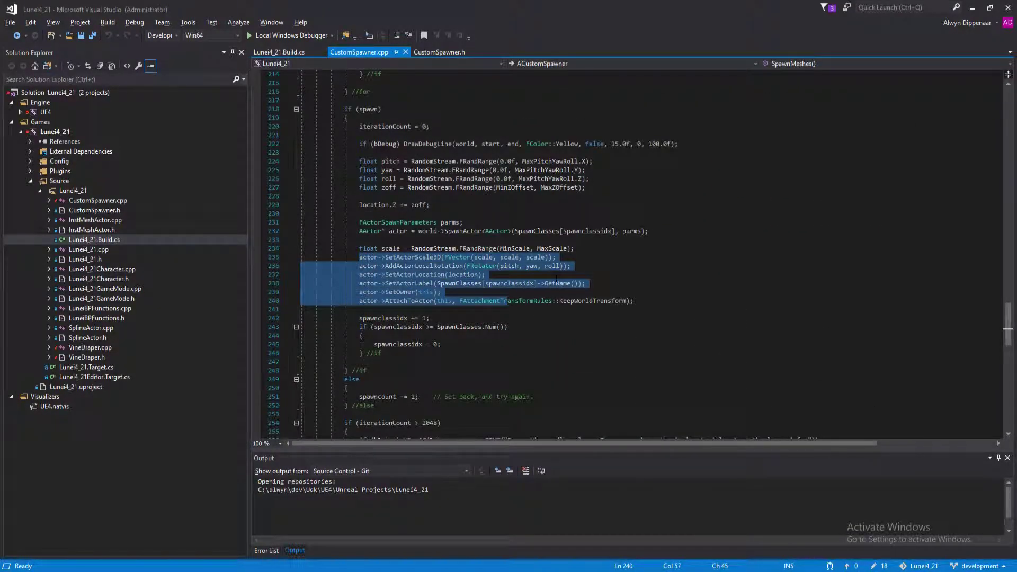
key(alt+Tab)
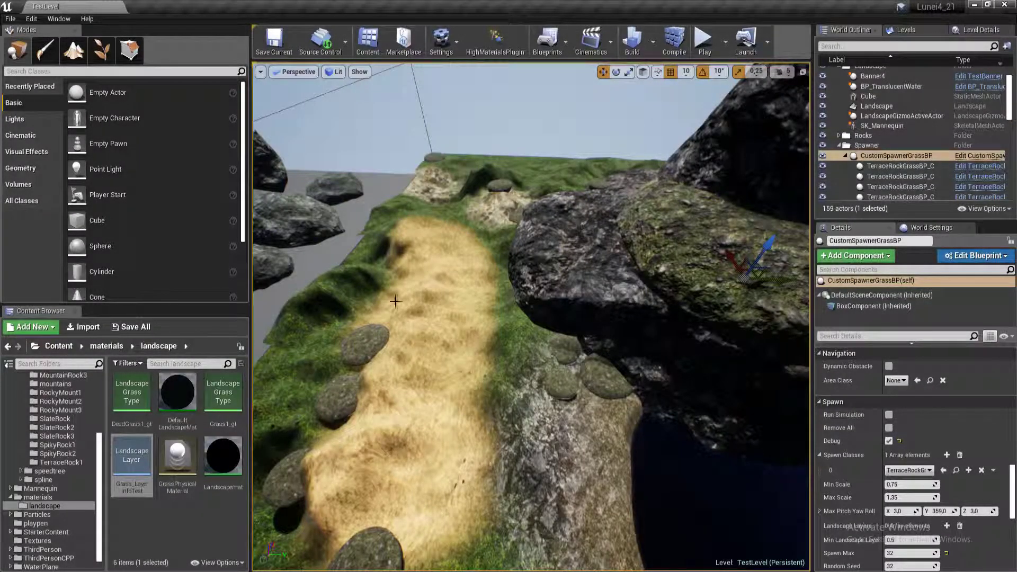
right_drag(408, 298, 477, 289)
- Switch to File Explorer and launch the packaged game Lunei4_21.exe from the dist\WindowsNoEditor folder
key(alt+Tab)
key(alt+Tab)
key(alt+Tab)
key(alt+Tab)
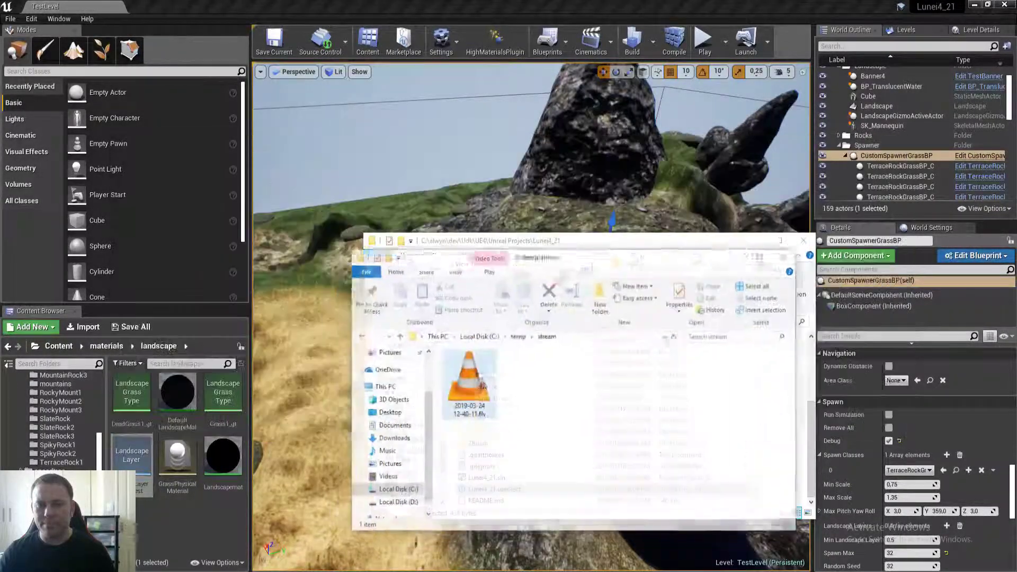
key(alt+Tab)
key(alt+Tab)
key(alt+Tab)
key(alt+Tab)
key(alt+Tab)
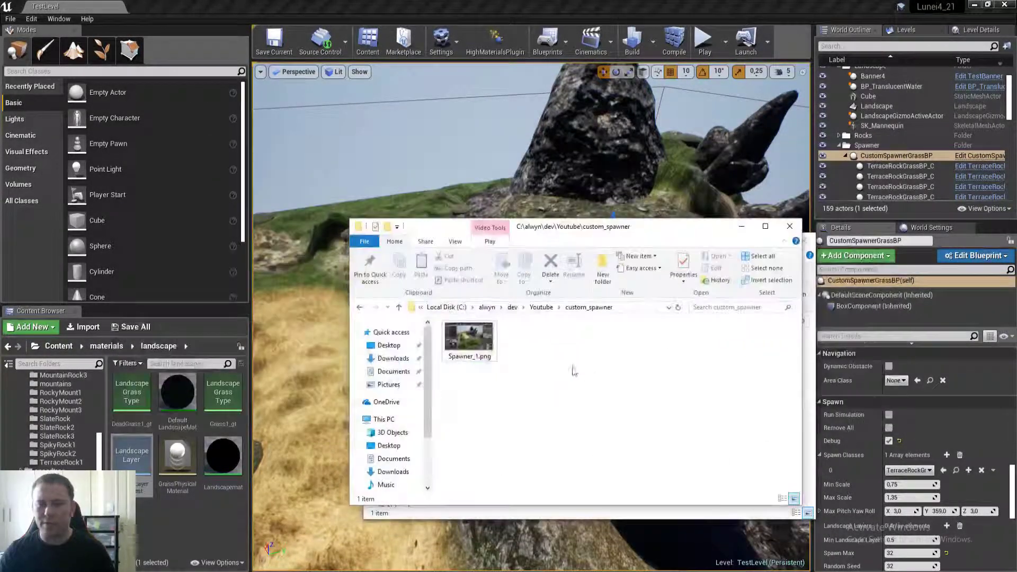
key(alt+Tab)
key(alt+Tab)
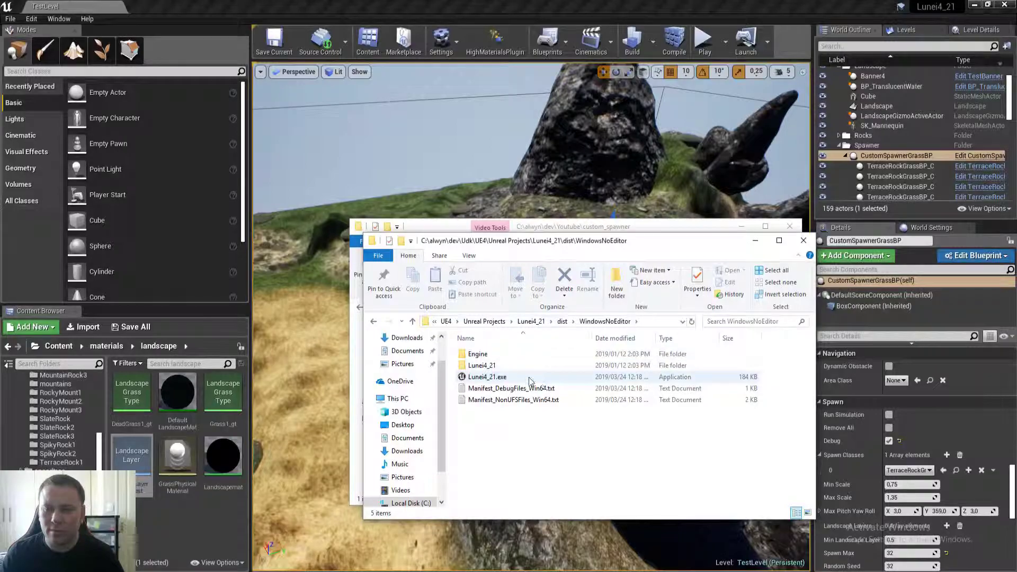
key(Return)
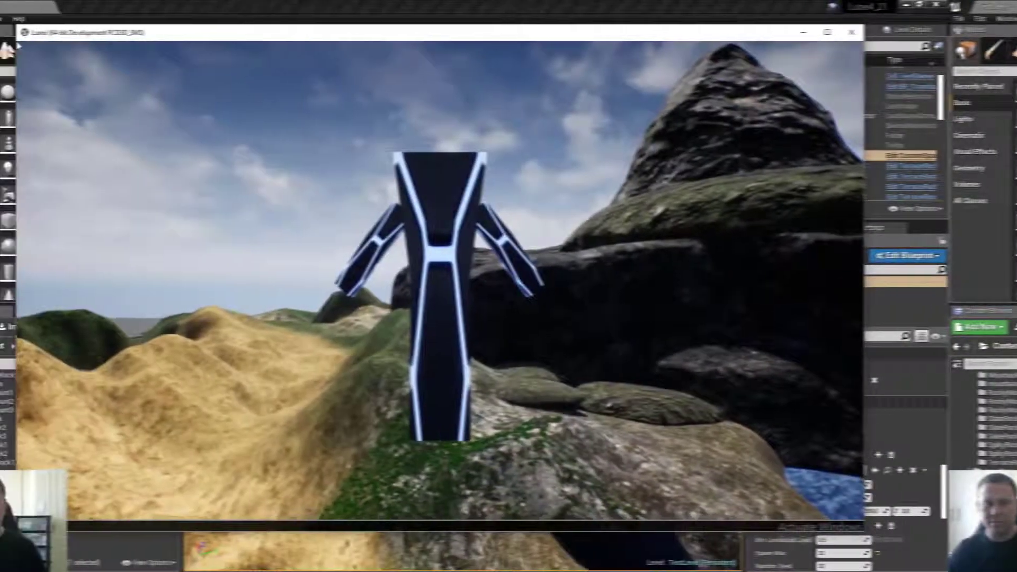
- Turn on the FPS and frame timing display in the running game, and switch it to full screen
key(w)
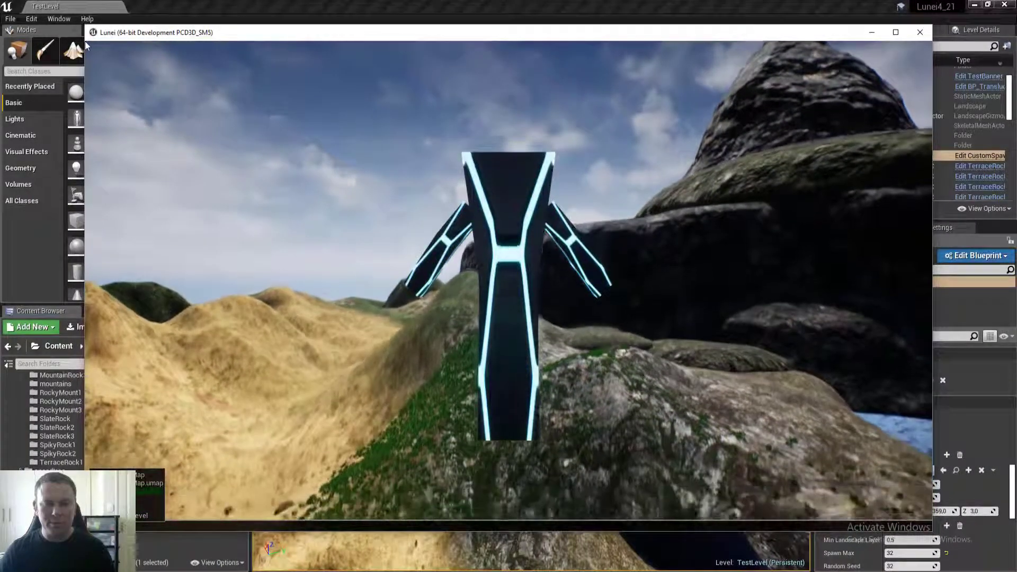
key(Return)
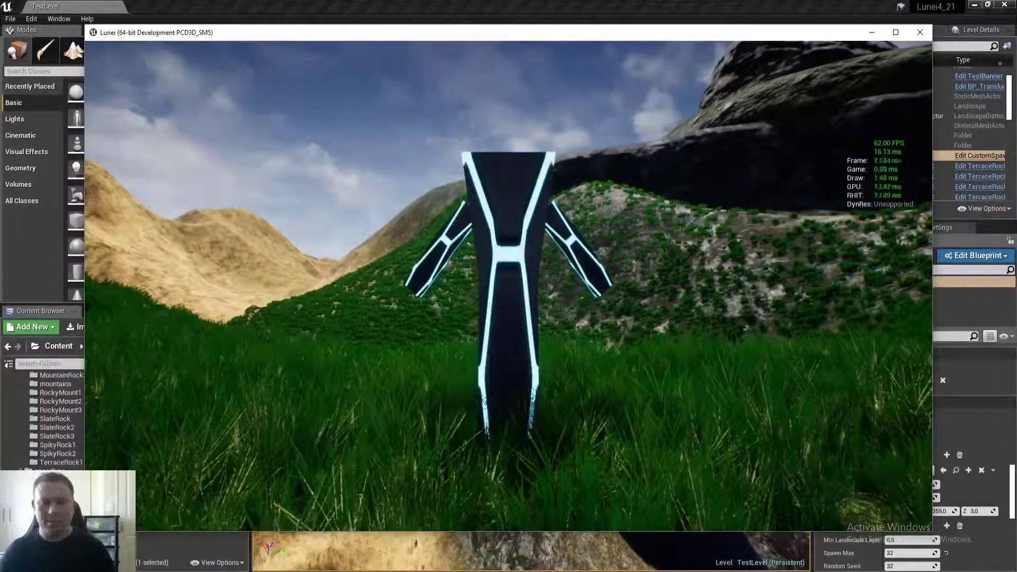
key(s)
key(a)
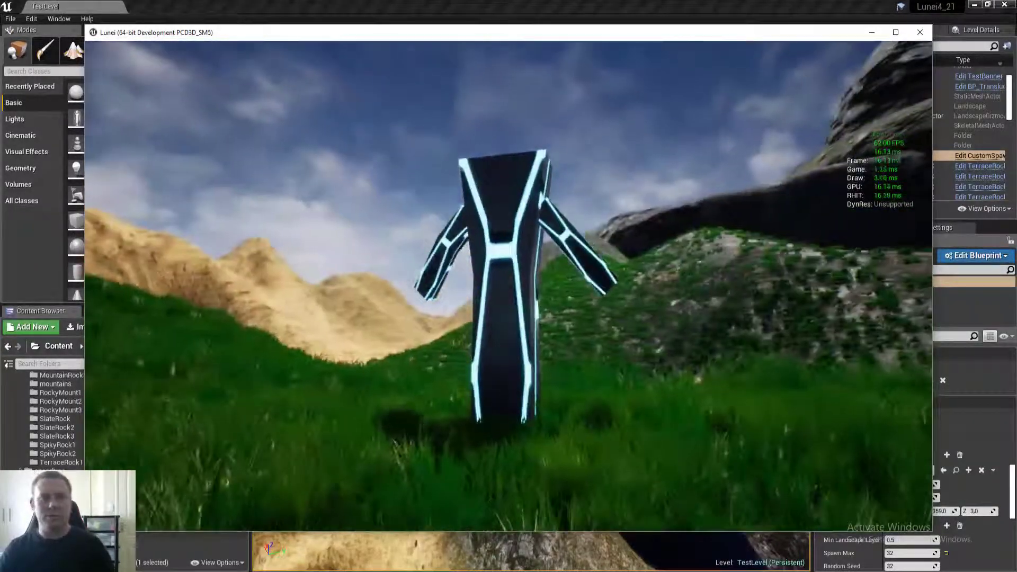
key(F11)
- Walk and jump the character across the grass, rock and sand areas to inspect the scattered terrace rocks in the packaged game
key(w)
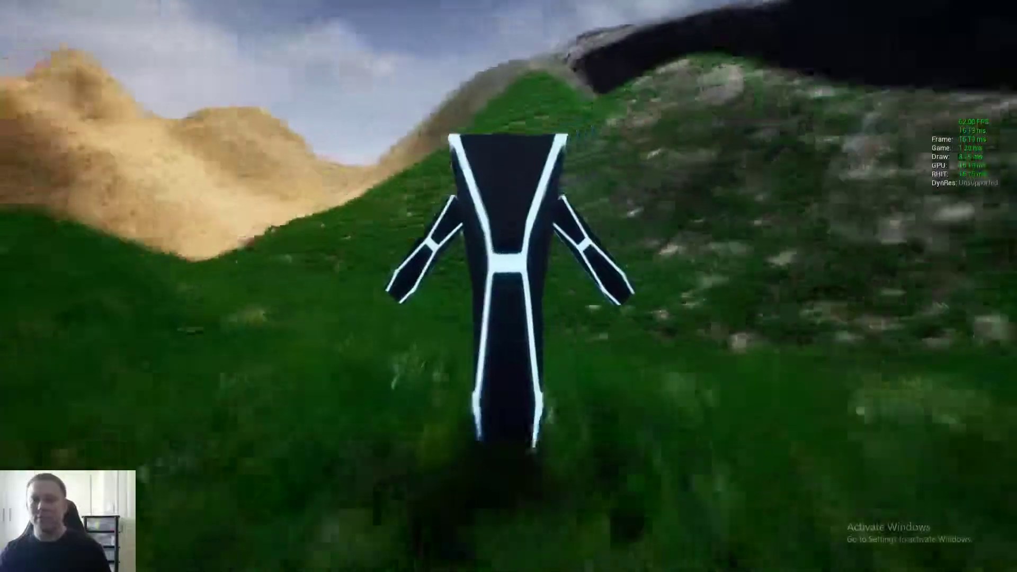
key(space)
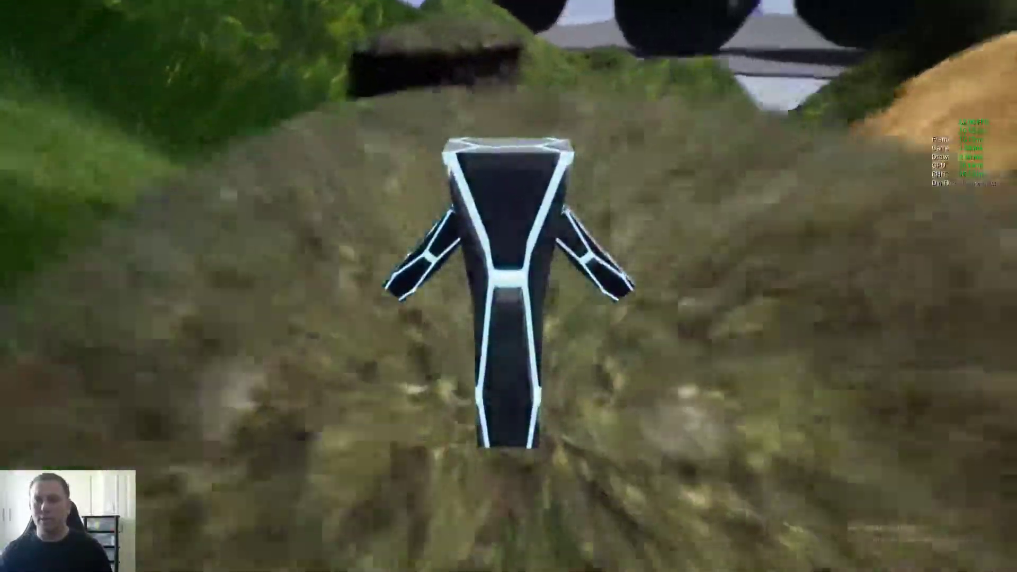
key(w)
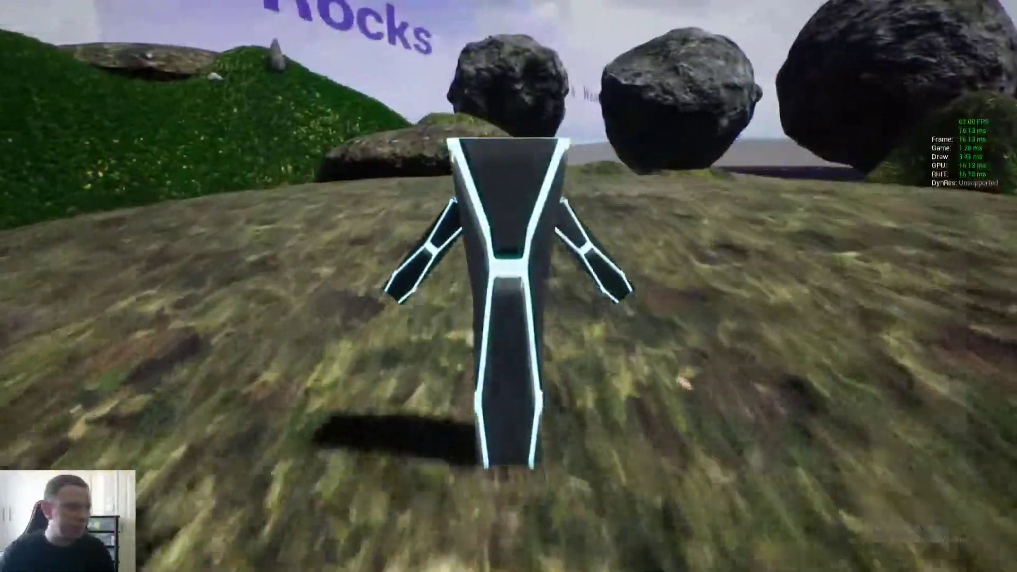
key(w)
key(space)
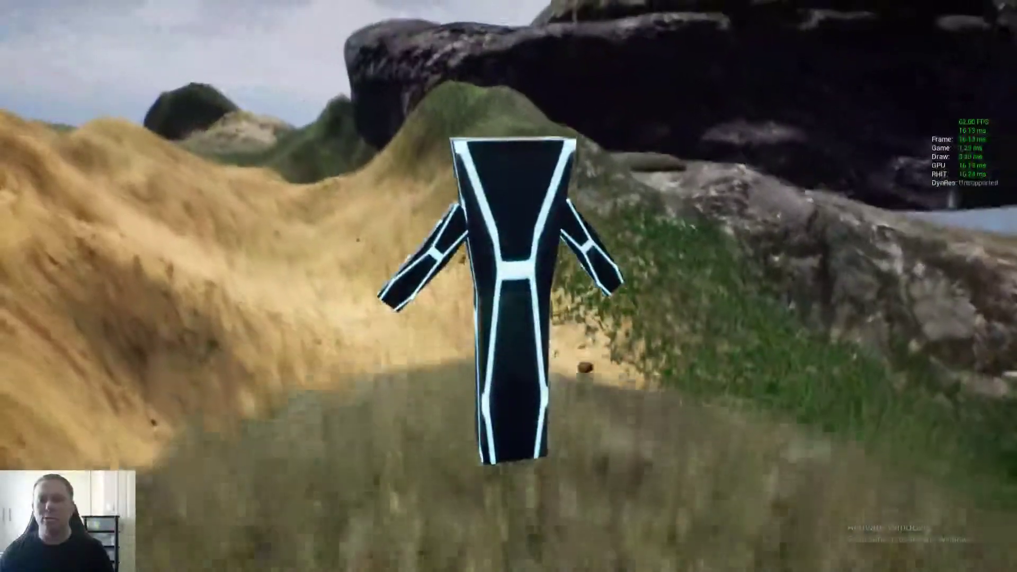
key(w)
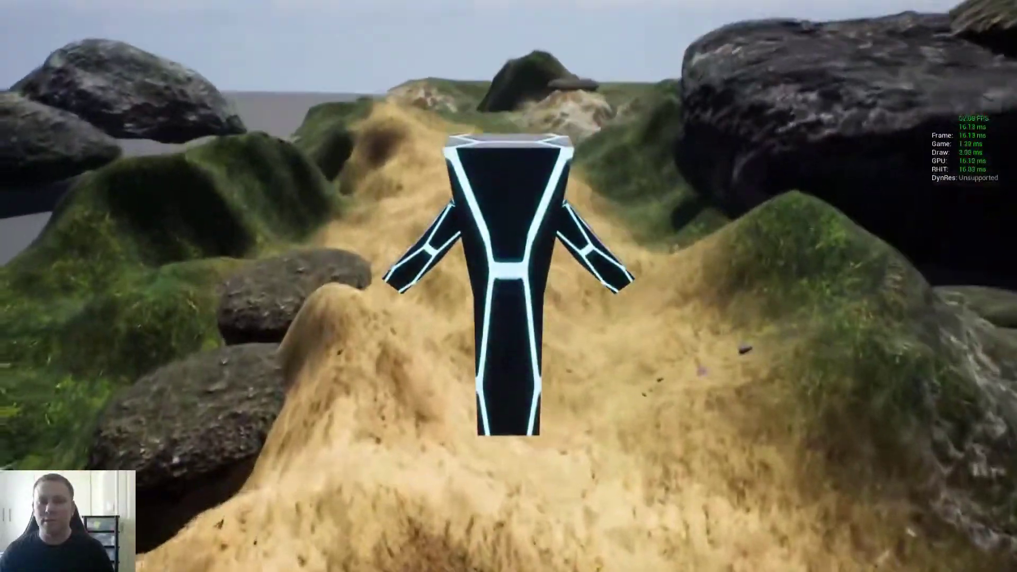
key(w)
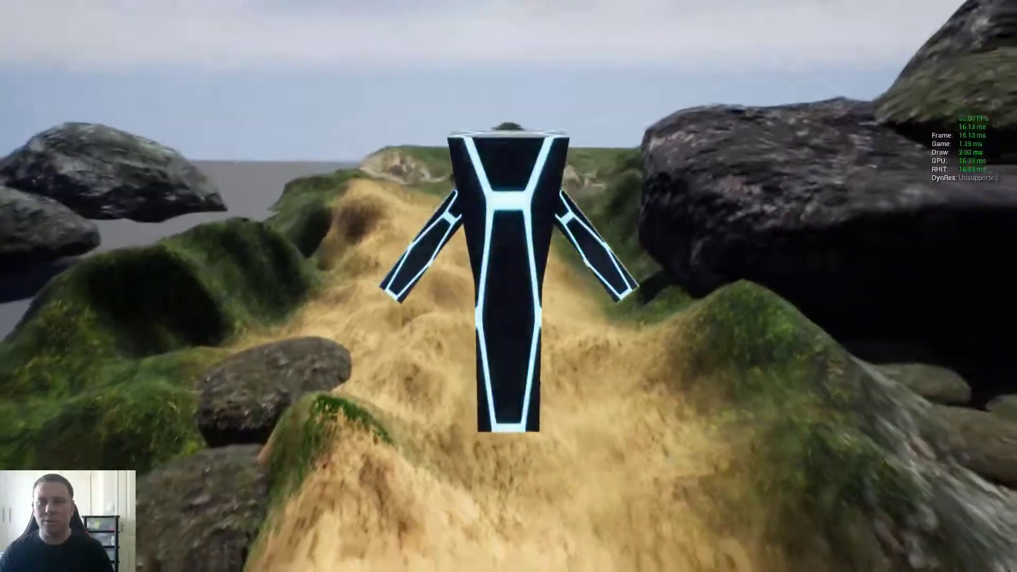
key(w)
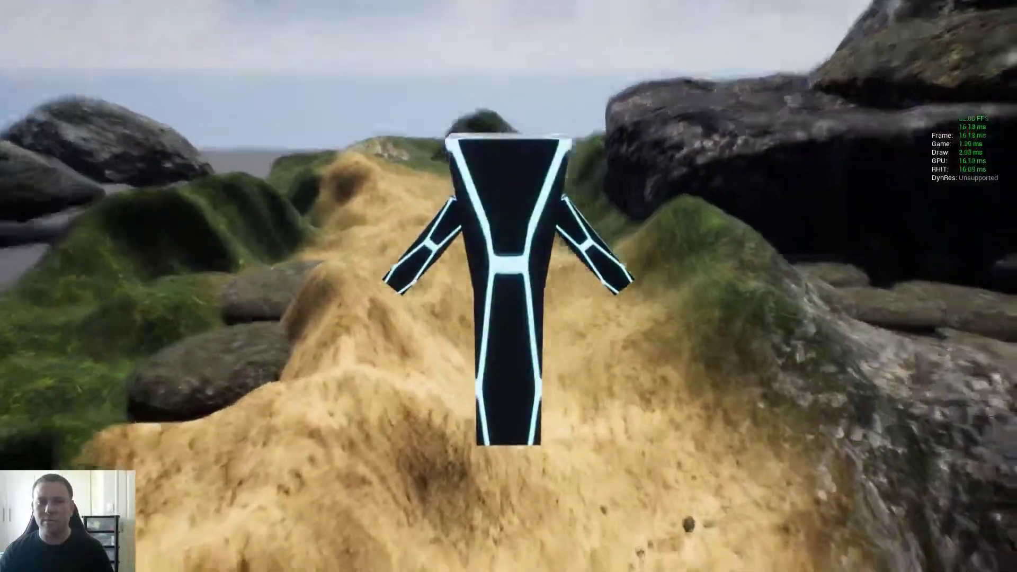
key(w)
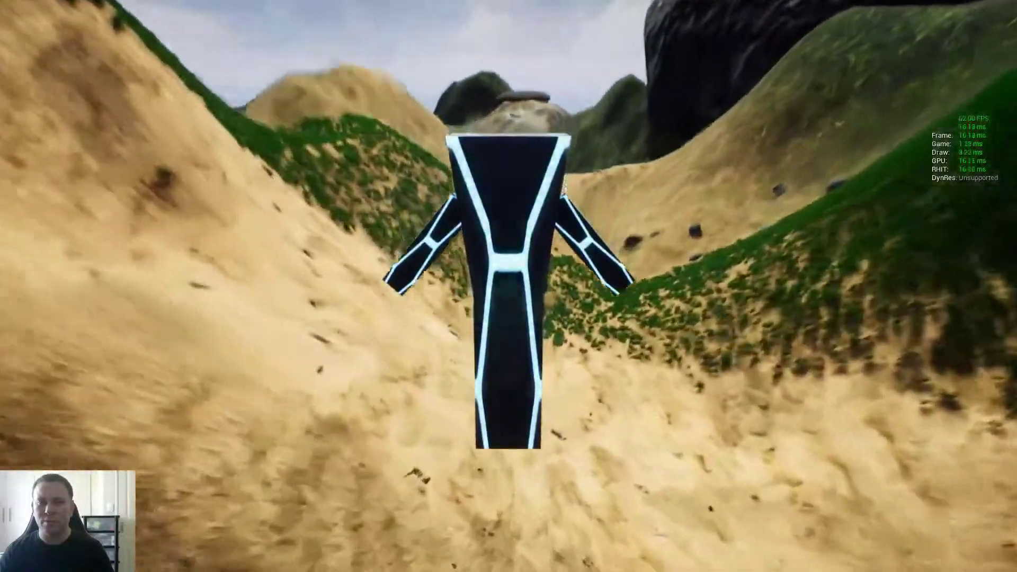
key(w)
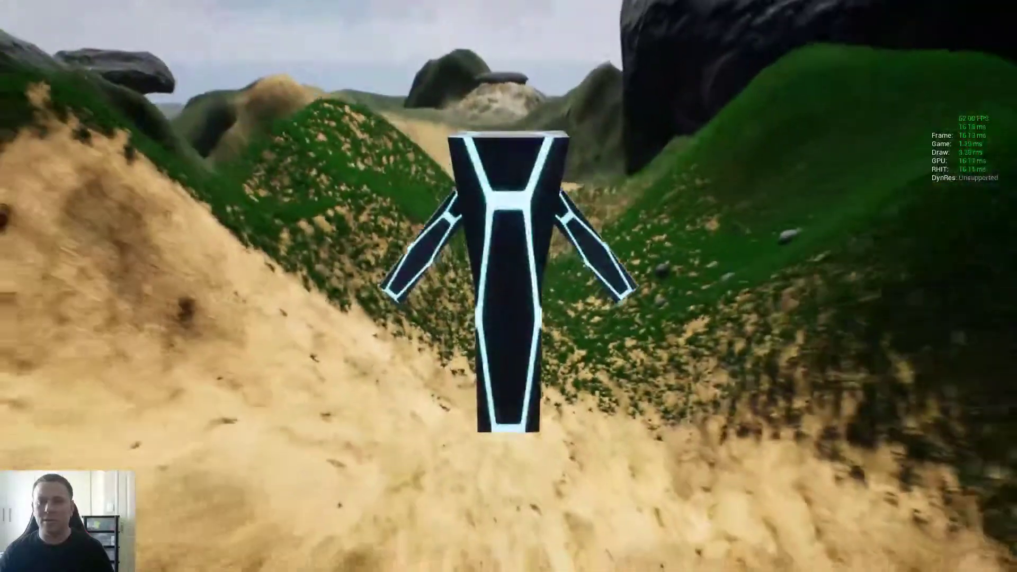
key(w)
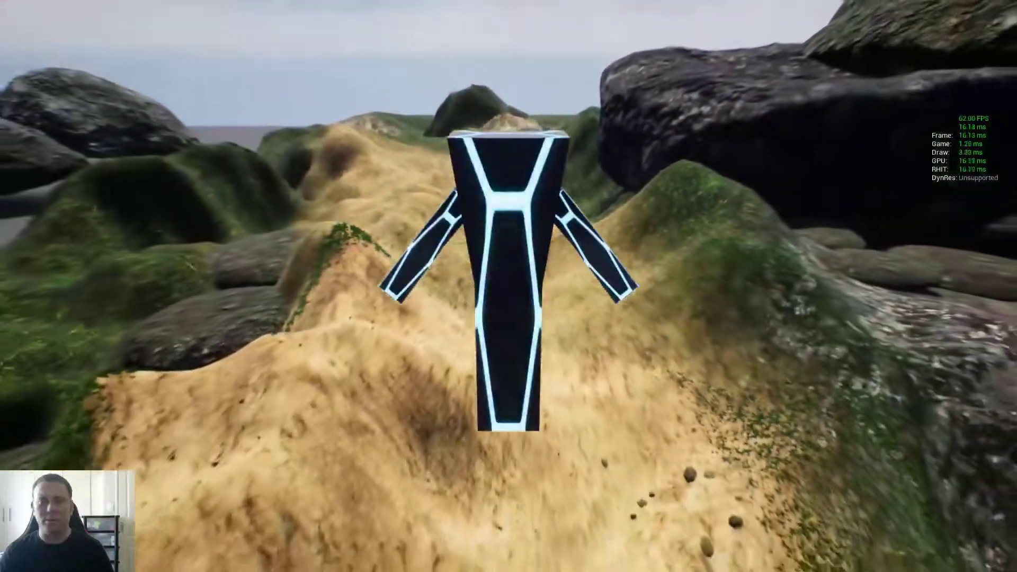
key(w)
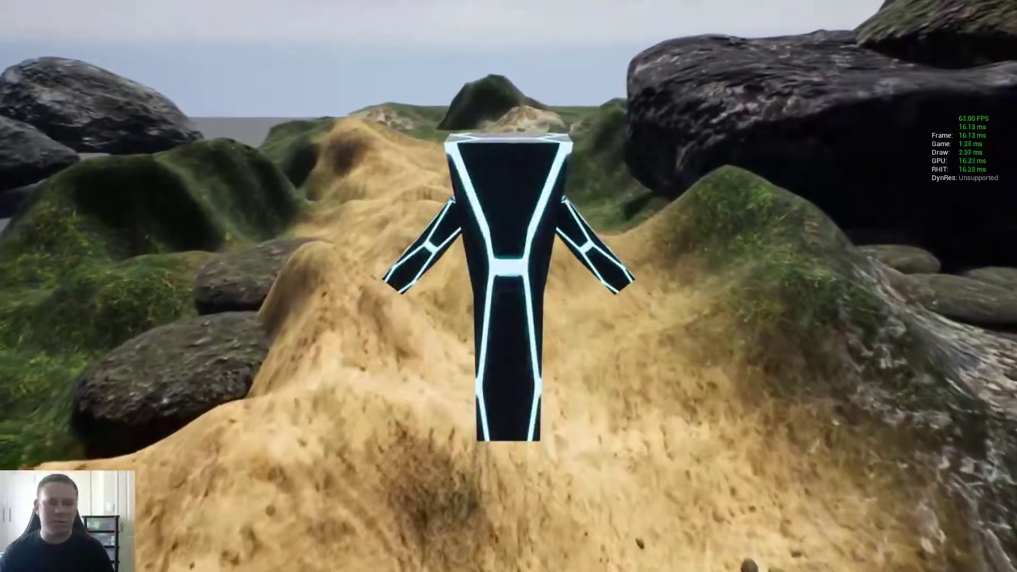
- Return the game to windowed mode and recall an earlier console command
key(F11)
key(grave)
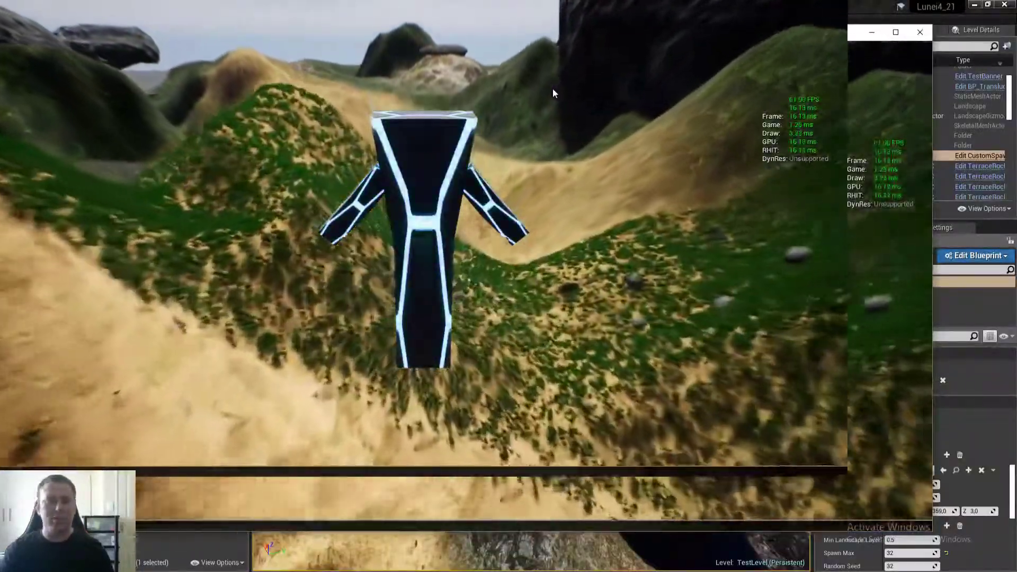
key(Up)
key(Up)
key(w)
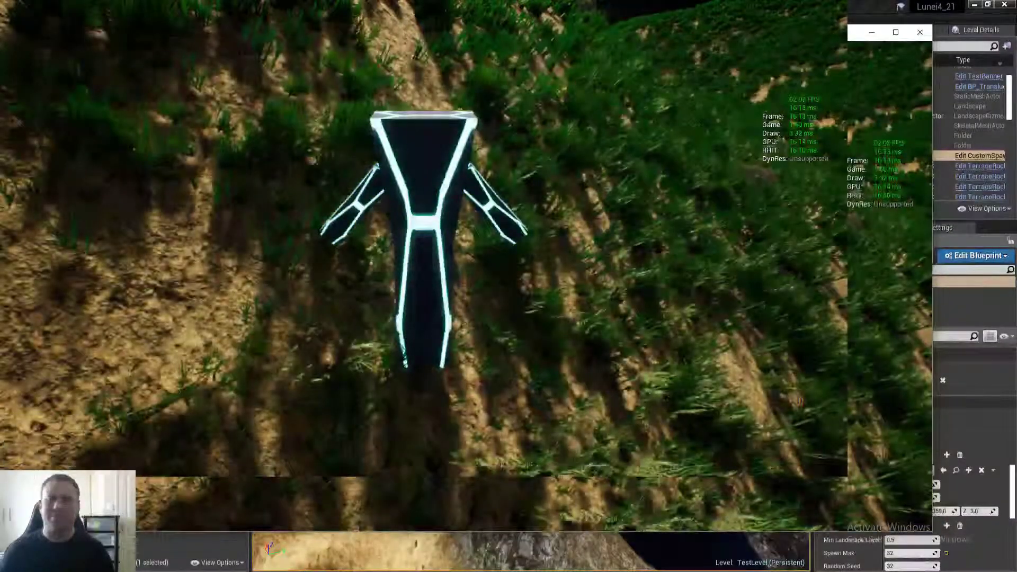